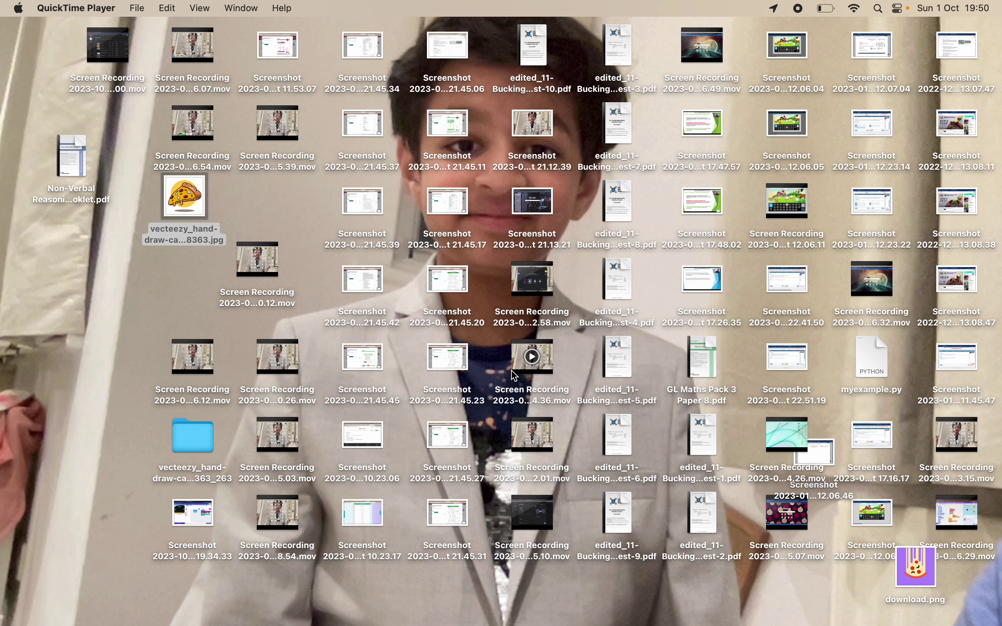
# Step: Launch Chrome with the personal profile, make it full screen, and load youtube.com
pyautogui.click(152, 571)
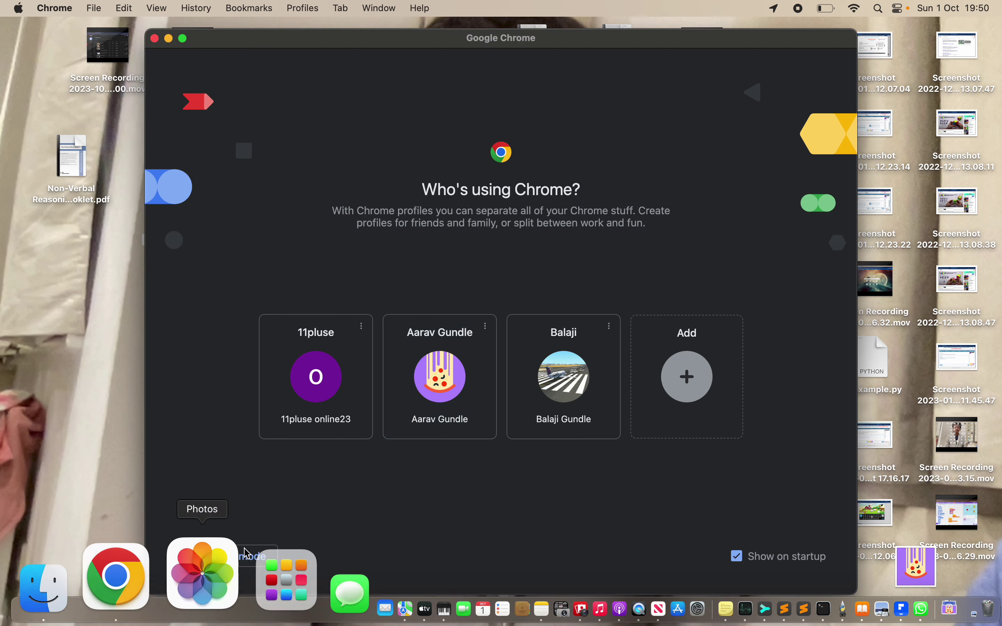
pyautogui.click(440, 374)
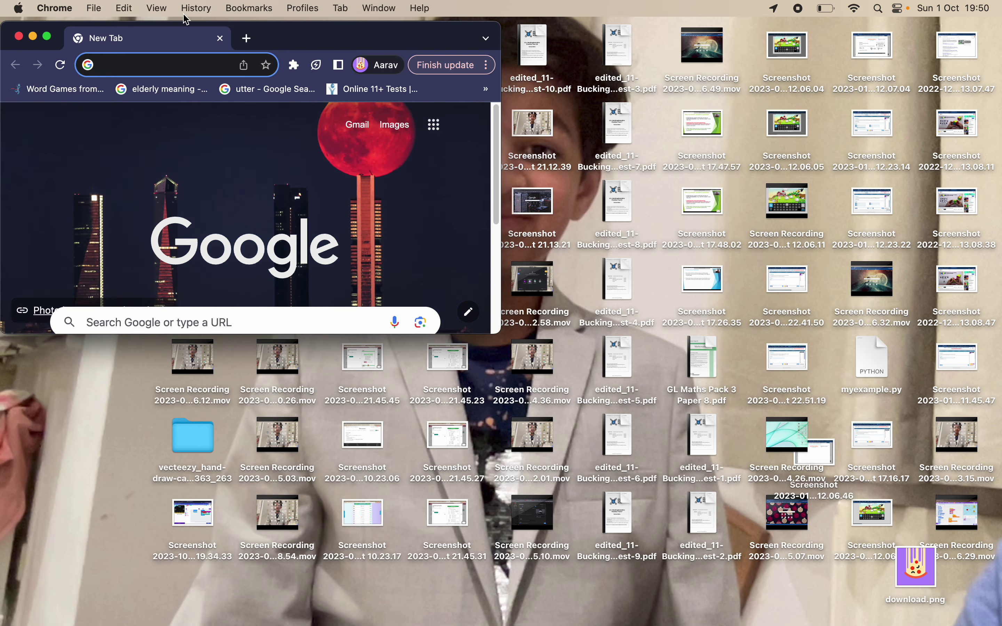
pyautogui.click(47, 37)
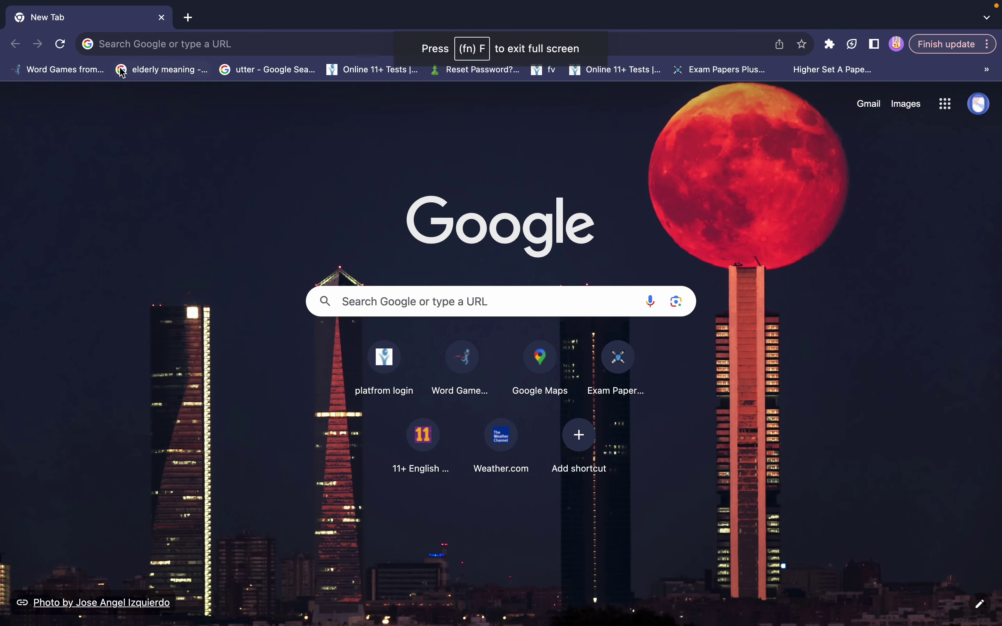
pyautogui.click(131, 49)
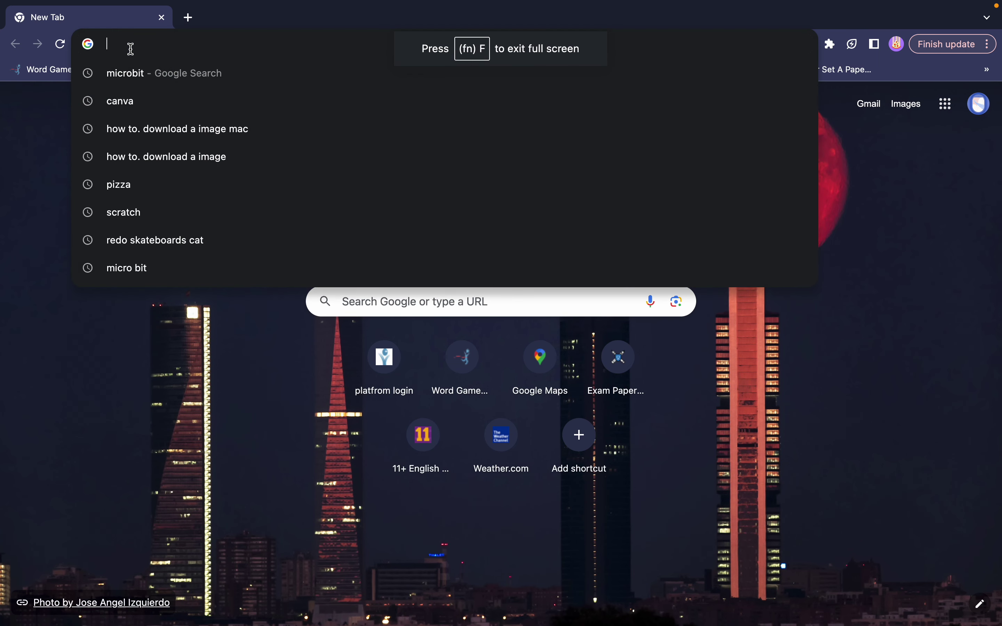
pyautogui.write('y')
pyautogui.press('Return')
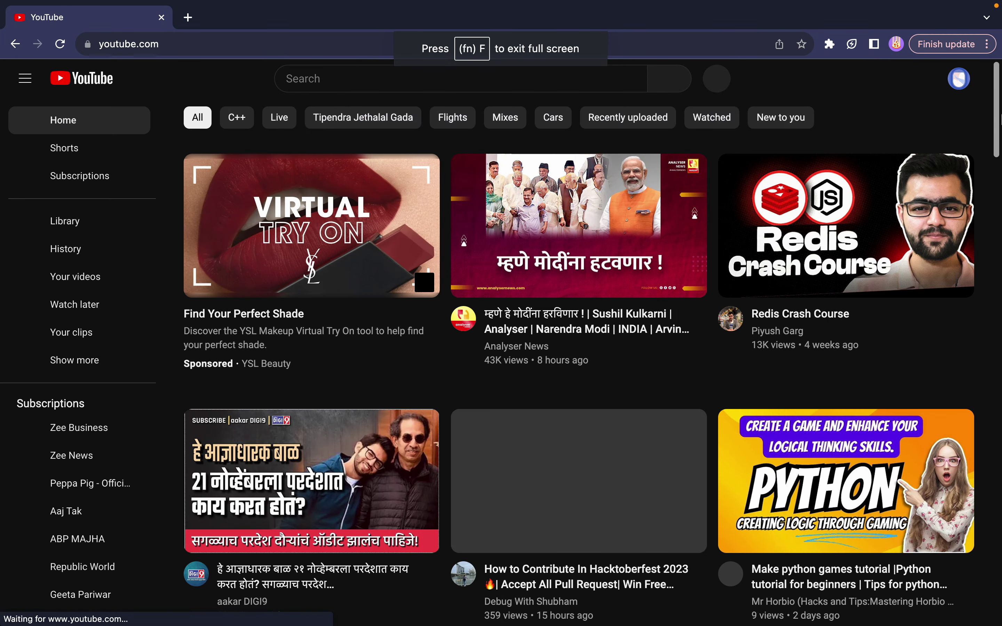
# Step: Go to your channel page, then start a new video upload from the Create menu
pyautogui.click(959, 79)
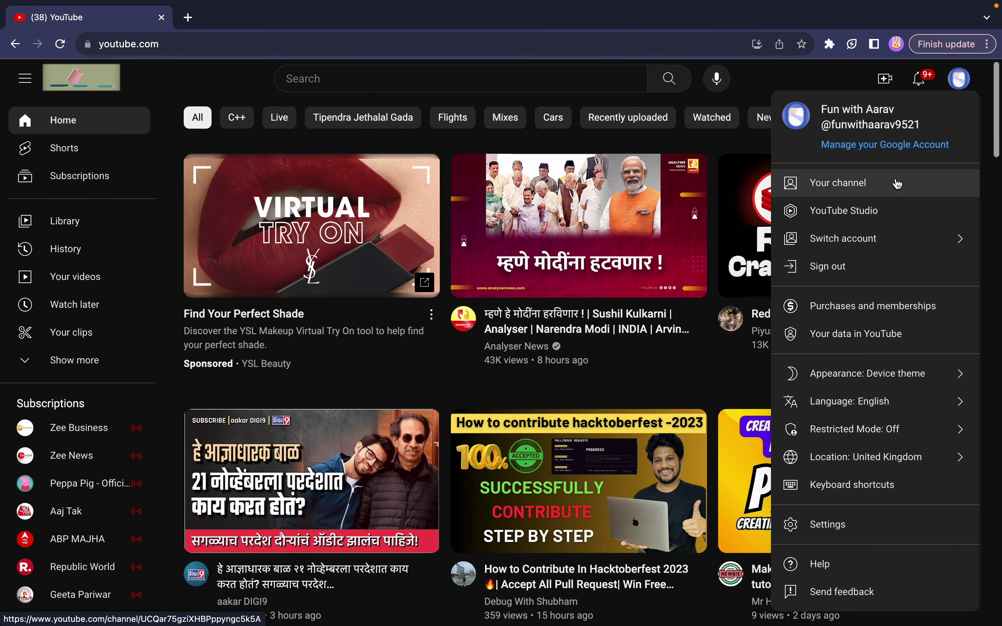
pyautogui.click(897, 184)
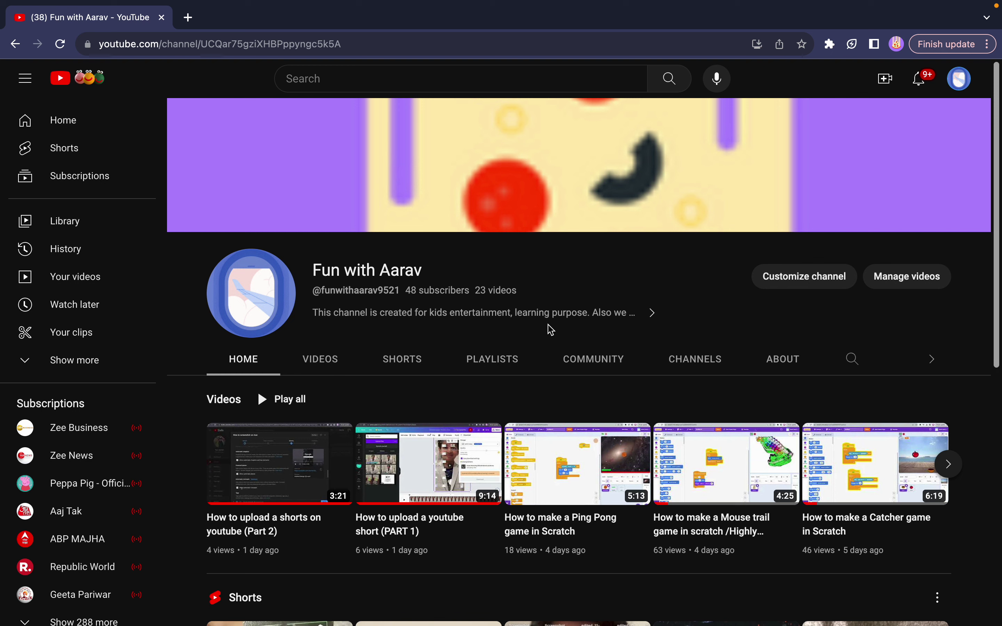
pyautogui.moveTo(624, 105)
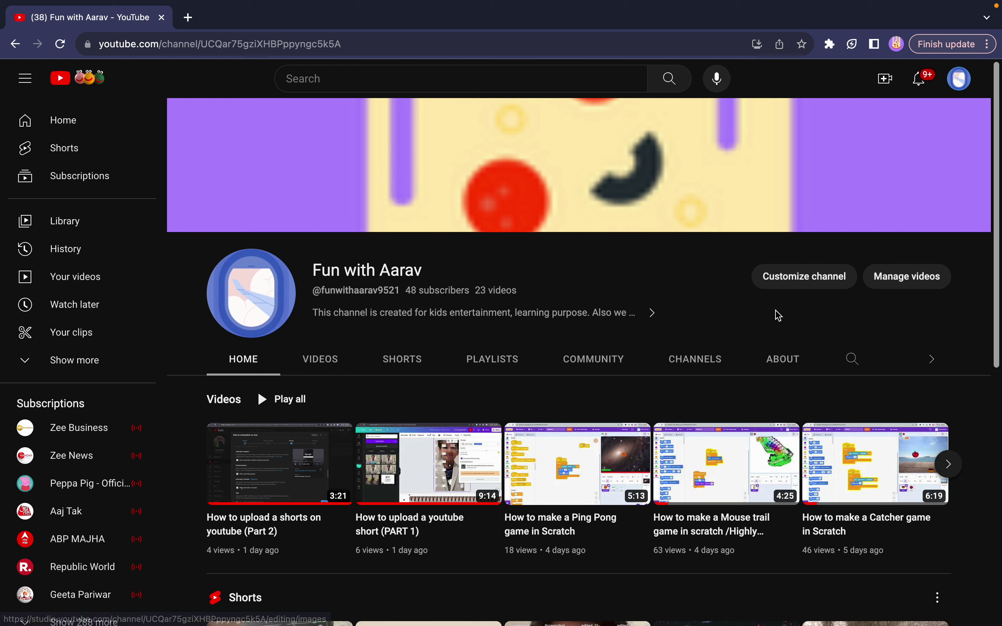
pyautogui.moveTo(892, 171)
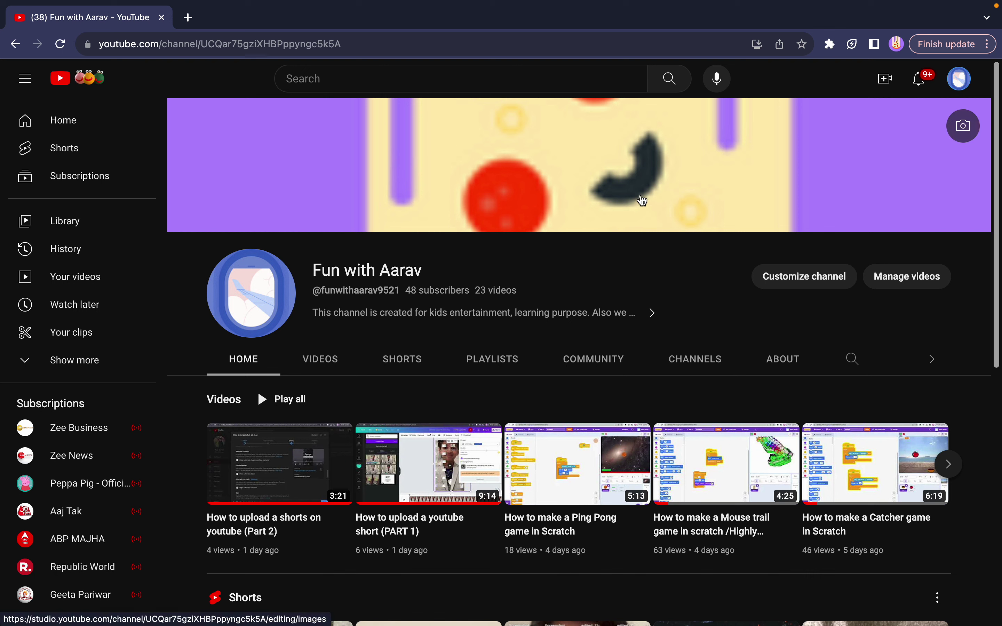
pyautogui.click(884, 79)
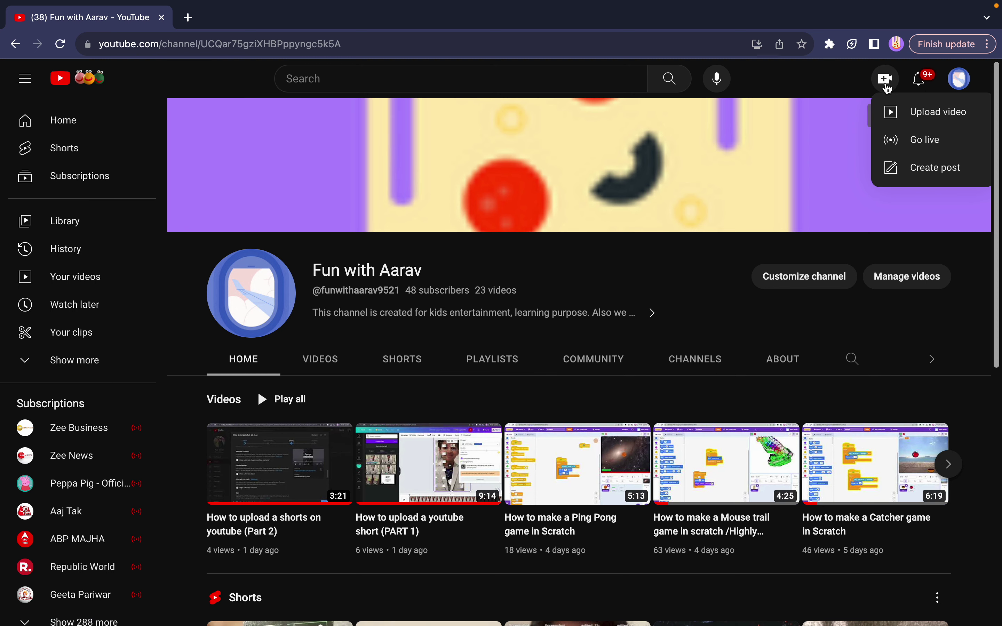
pyautogui.click(899, 111)
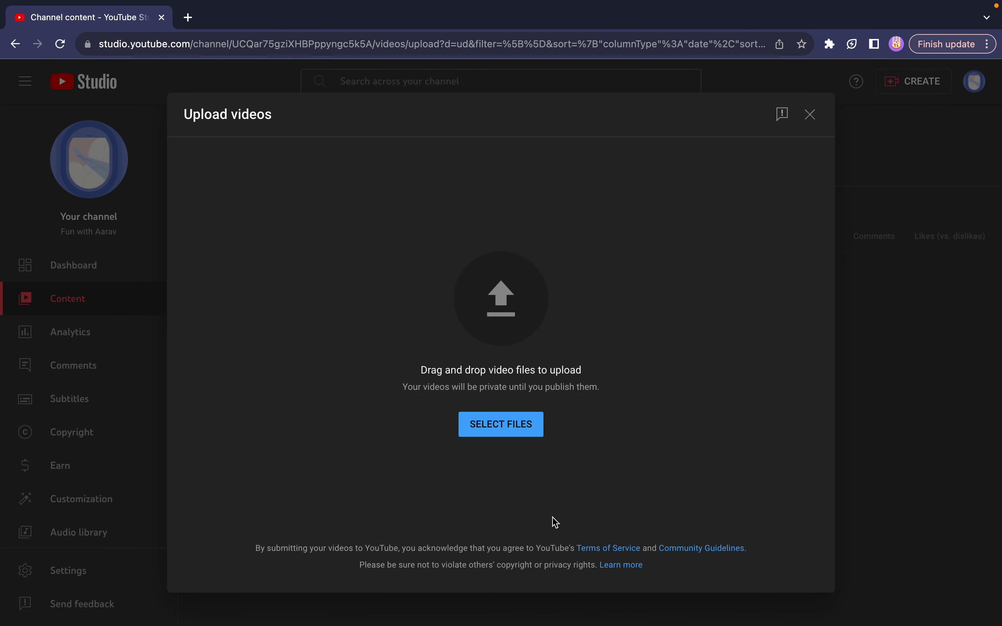
# Step: Upload 'Screen Recording 2023-10-01 at 19.31.00.mov' chosen from Recents
pyautogui.click(526, 432)
pyautogui.click(285, 191)
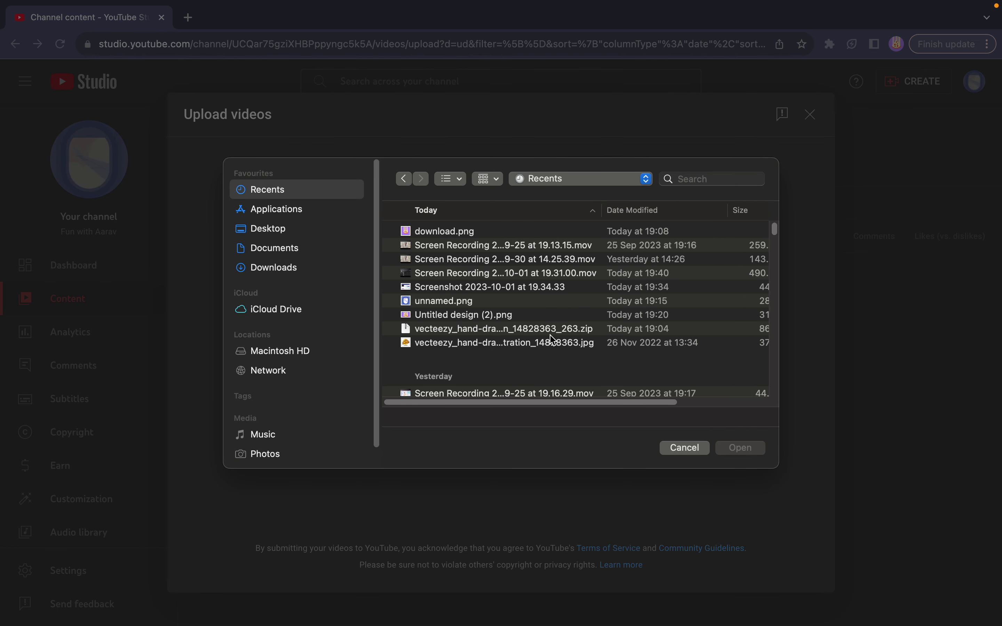
pyautogui.moveTo(762, 6)
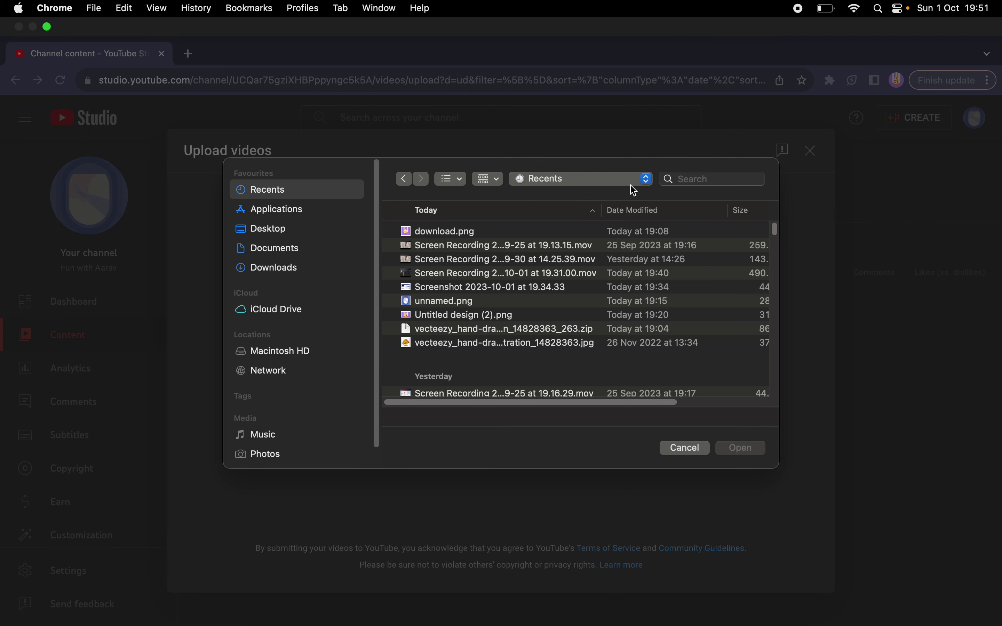
pyautogui.click(607, 280)
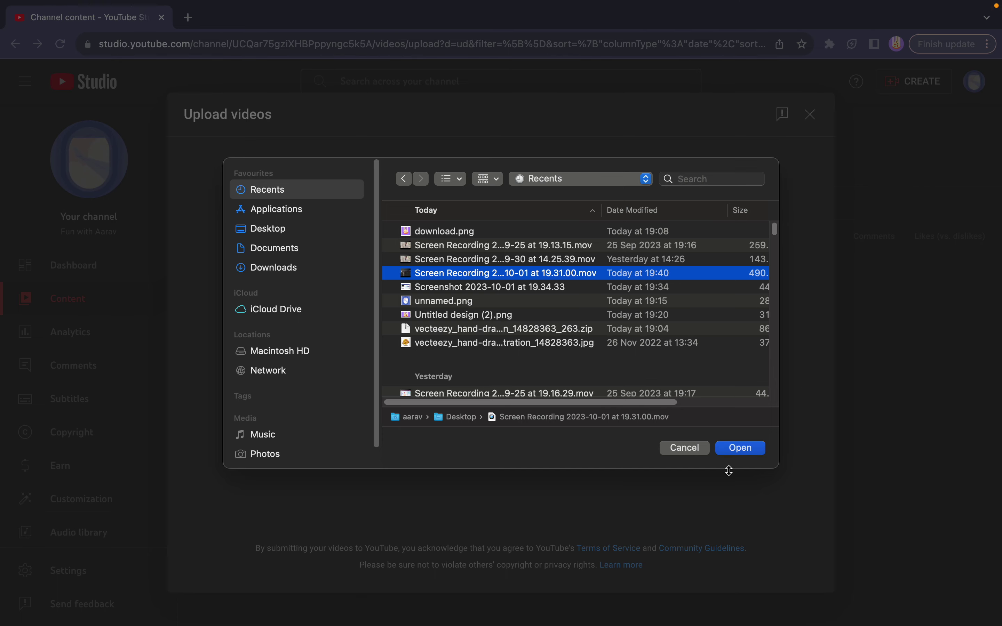
pyautogui.click(739, 448)
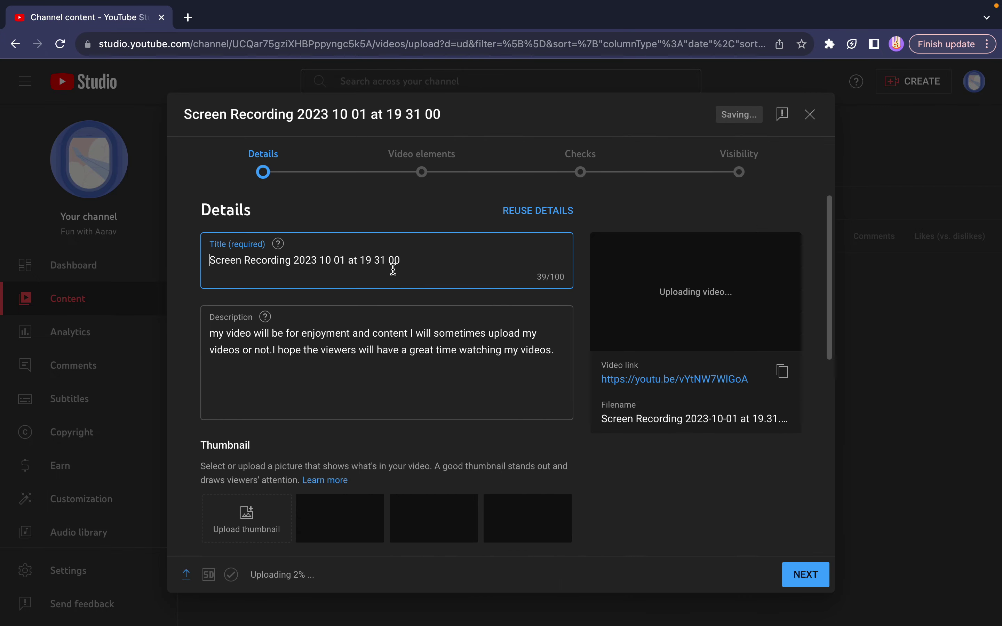
# Step: Clear the default recording-name title and enter 'Simple microbit tutorial game' as the title
pyautogui.moveTo(398, 260); pyautogui.dragTo(210, 274)
pyautogui.press('BackSpace')
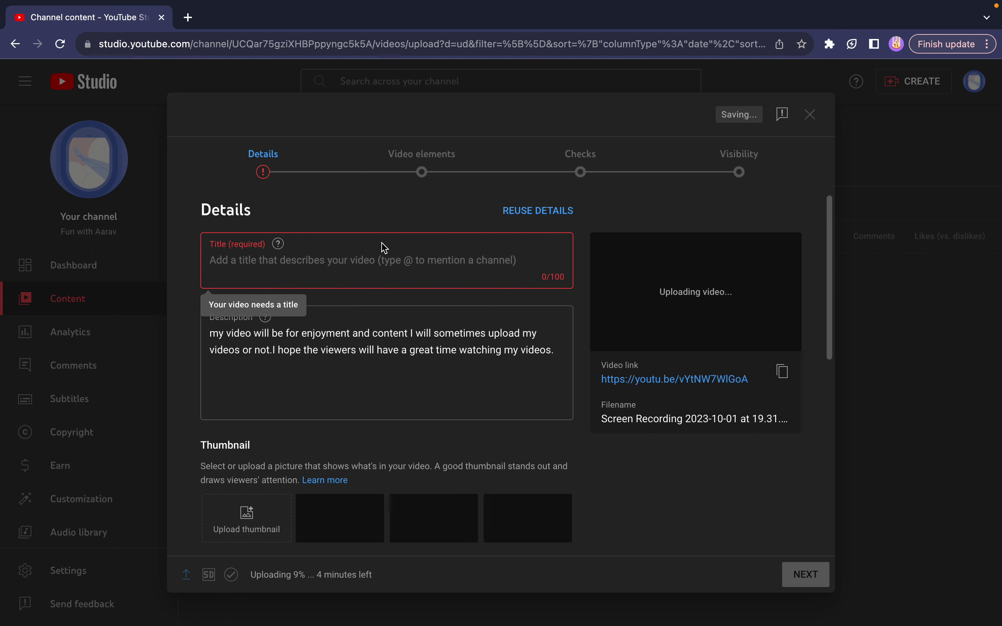
pyautogui.write('Simpl')
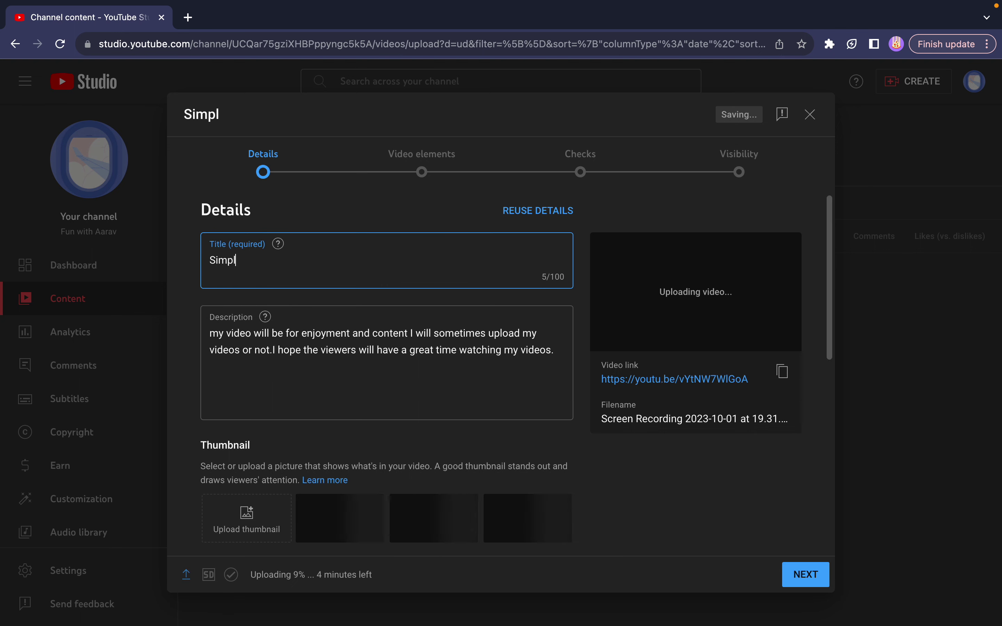
pyautogui.write('e mico')
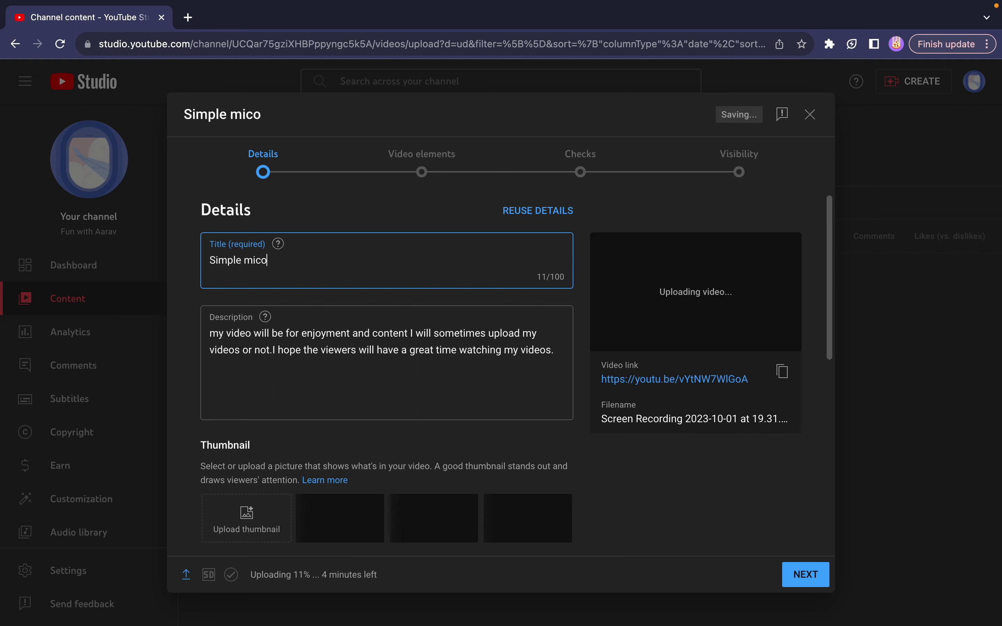
pyautogui.press('BackSpace')
pyautogui.write('robit ')
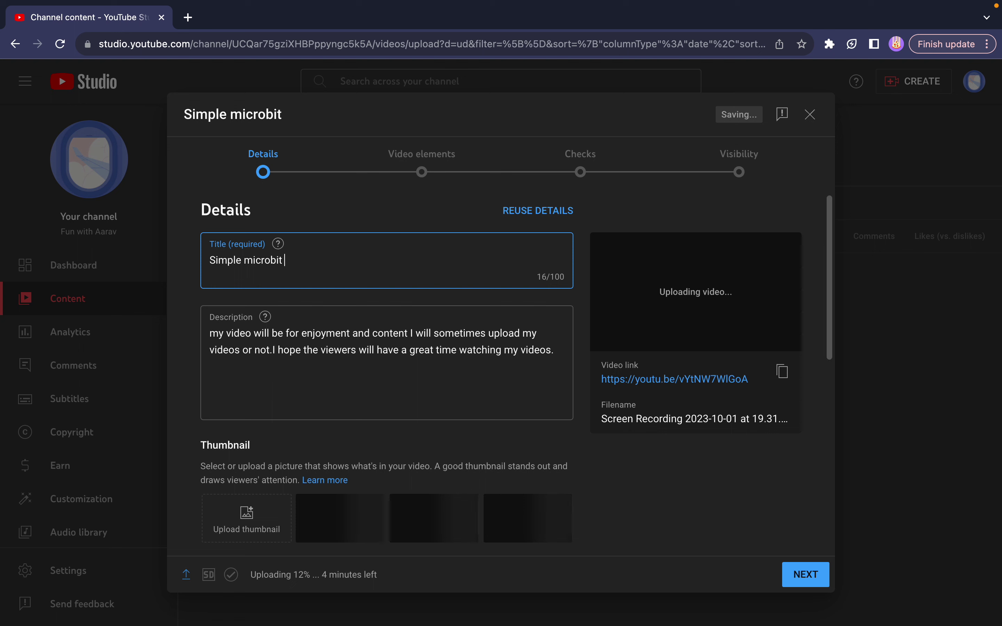
pyautogui.write('tutorial game')
# Step: Select and delete all the existing text in the Description box
pyautogui.click(378, 354)
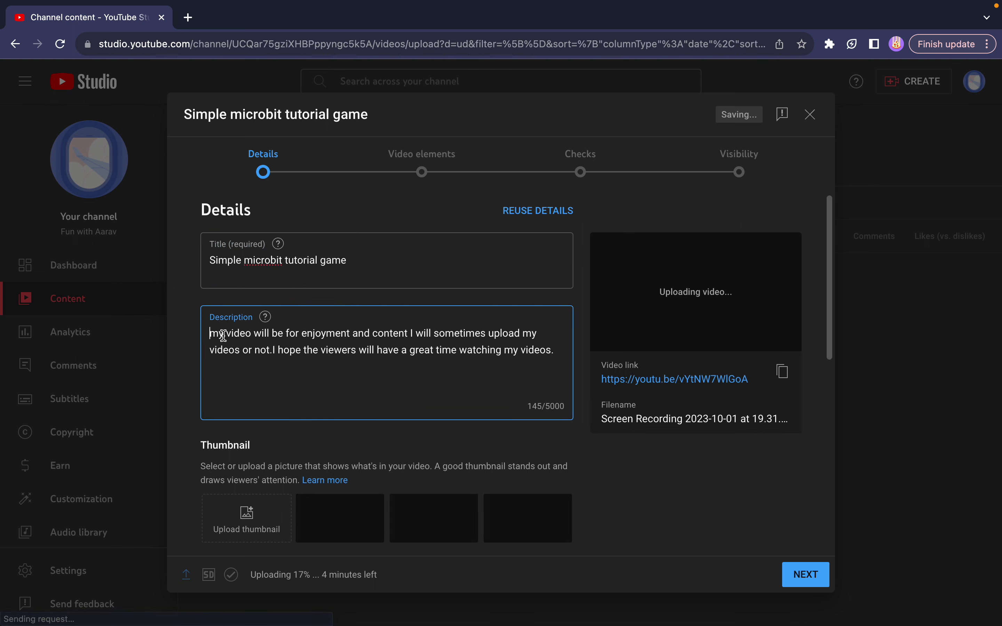
pyautogui.moveTo(210, 331); pyautogui.dragTo(548, 366)
pyautogui.press('BackSpace')
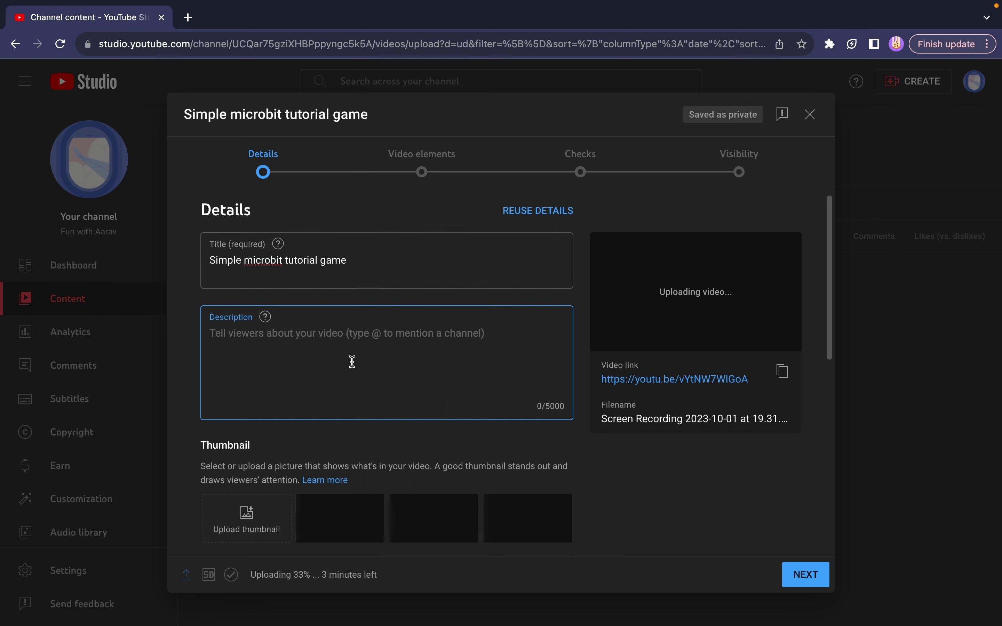
# Step: Add the video to the channel's existing playlist
pyautogui.scroll(-1, 395, 405)
pyautogui.scroll(-5, 394, 405)
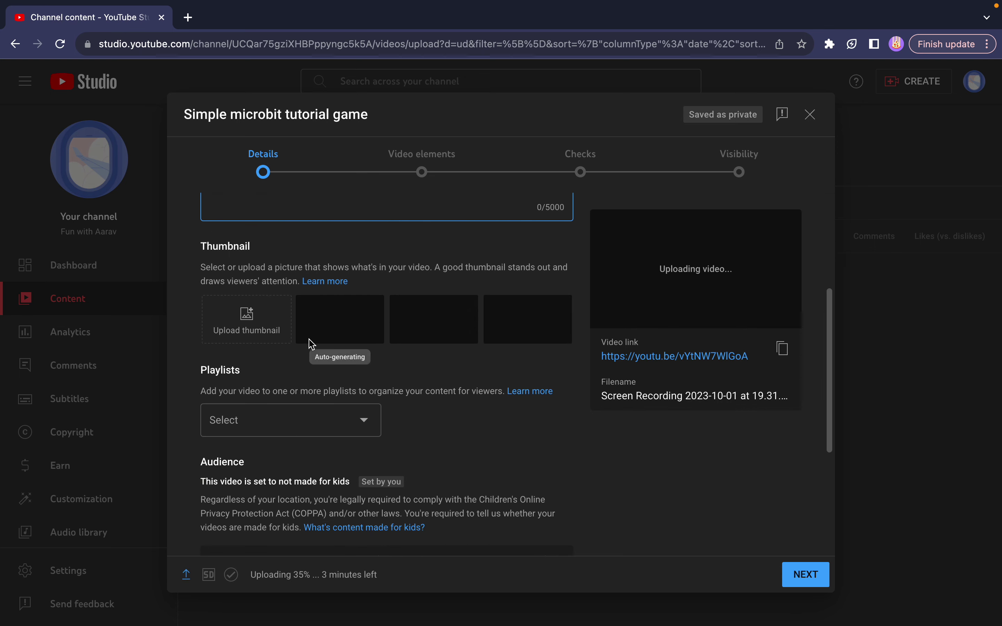
pyautogui.click(291, 423)
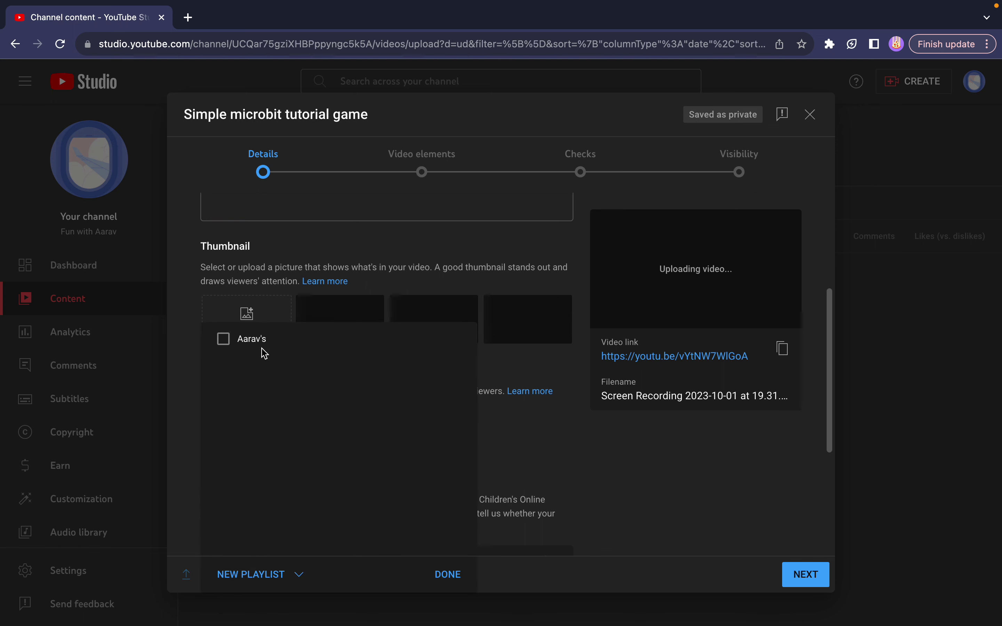
pyautogui.click(223, 340)
pyautogui.click(447, 575)
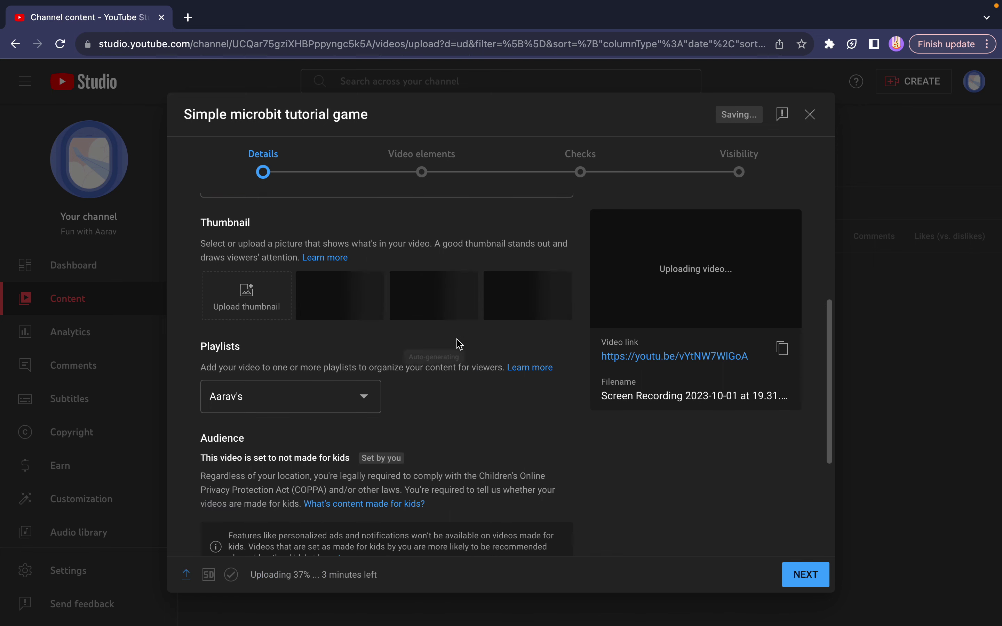
# Step: Set comments to Allow all comments and continue to the Video elements step
pyautogui.scroll(-5, 457, 338)
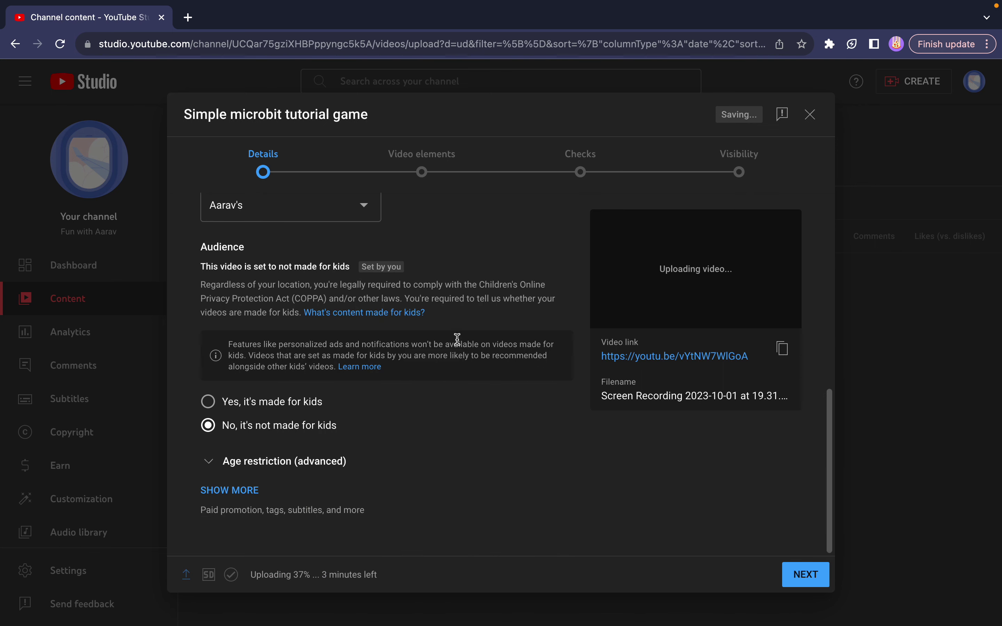
pyautogui.click(229, 490)
pyautogui.scroll(-15, 227, 496)
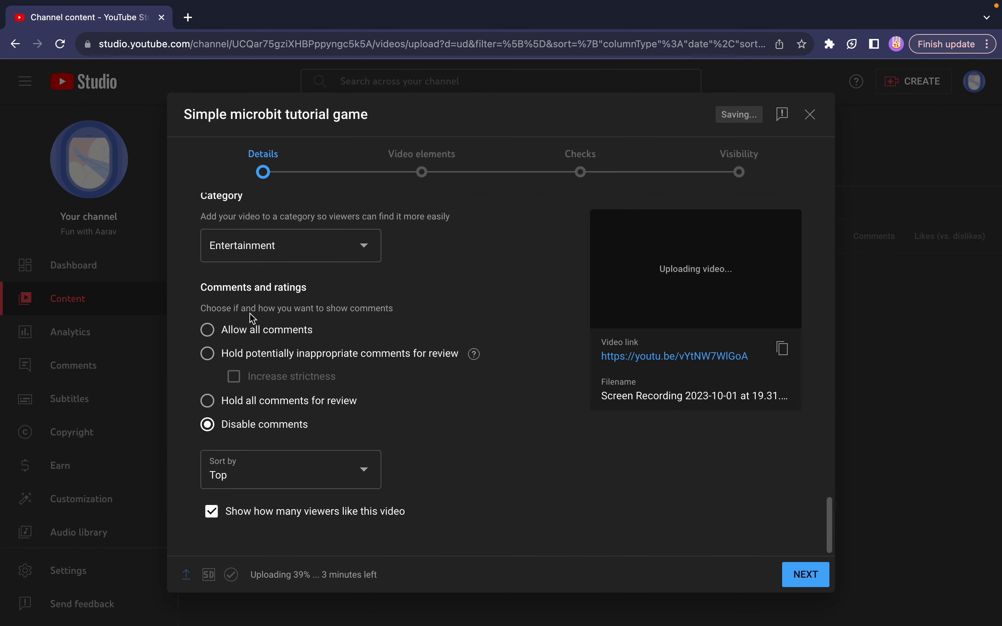
pyautogui.click(207, 330)
pyautogui.scroll(10, 426, 473)
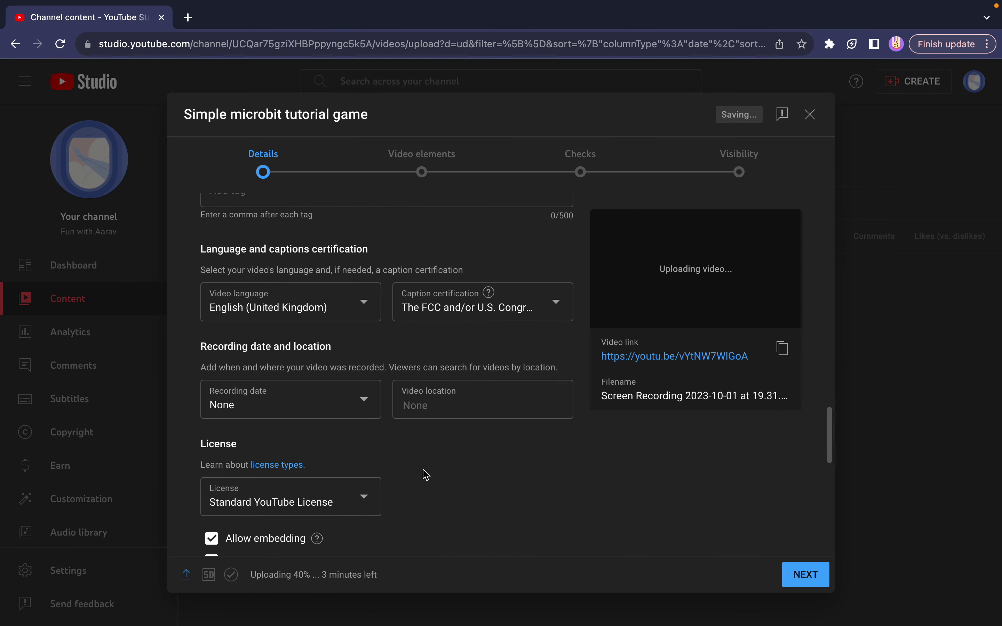
pyautogui.click(817, 587)
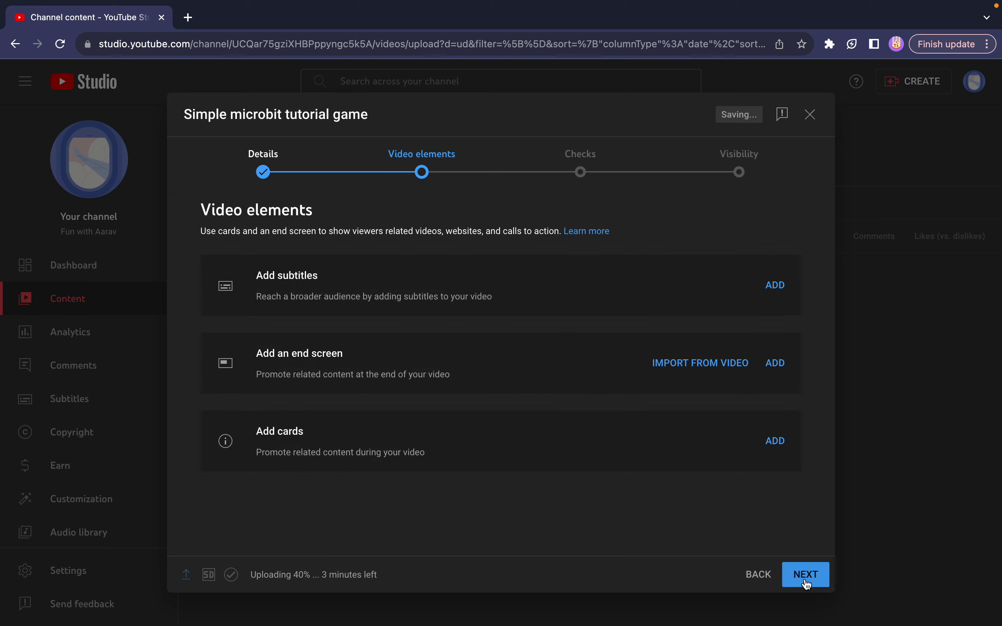
# Step: Apply the '1 video, 1 subscribe' end screen template, preview it at 8:49:24, and save
pyautogui.click(753, 368)
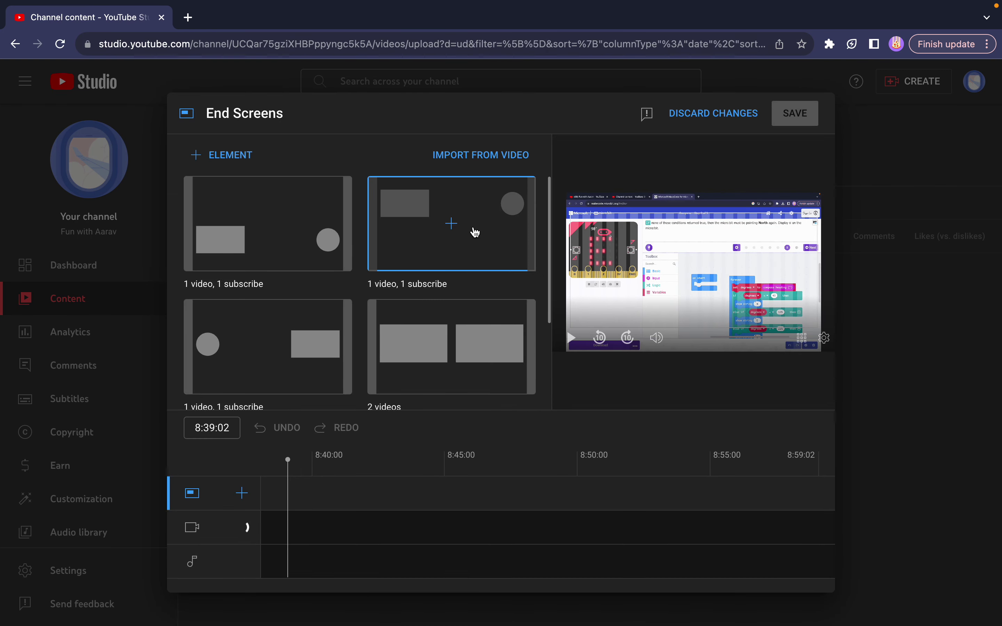
pyautogui.click(474, 232)
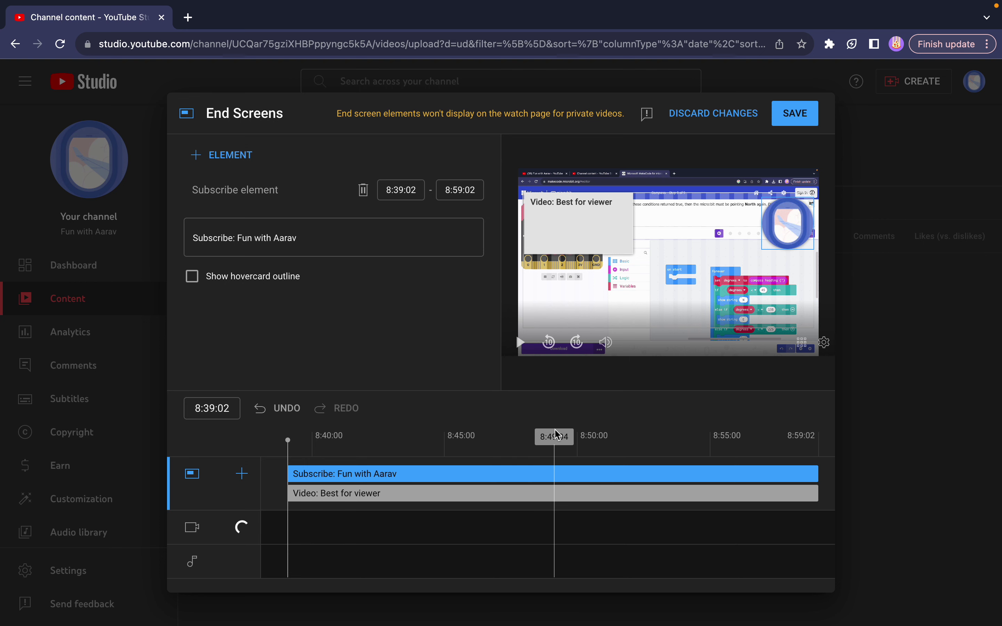
pyautogui.click(574, 434)
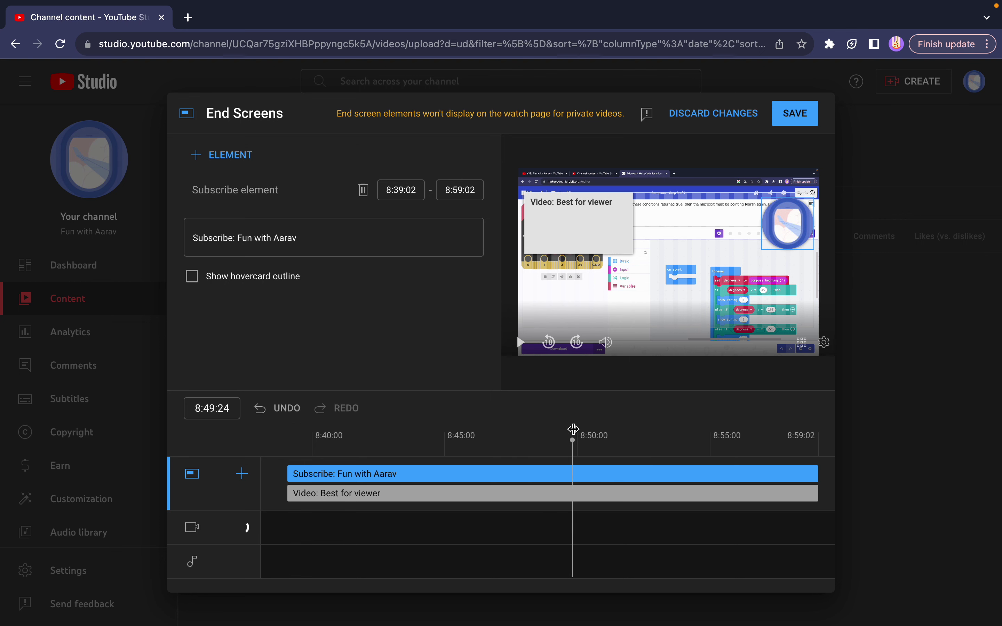
pyautogui.click(809, 111)
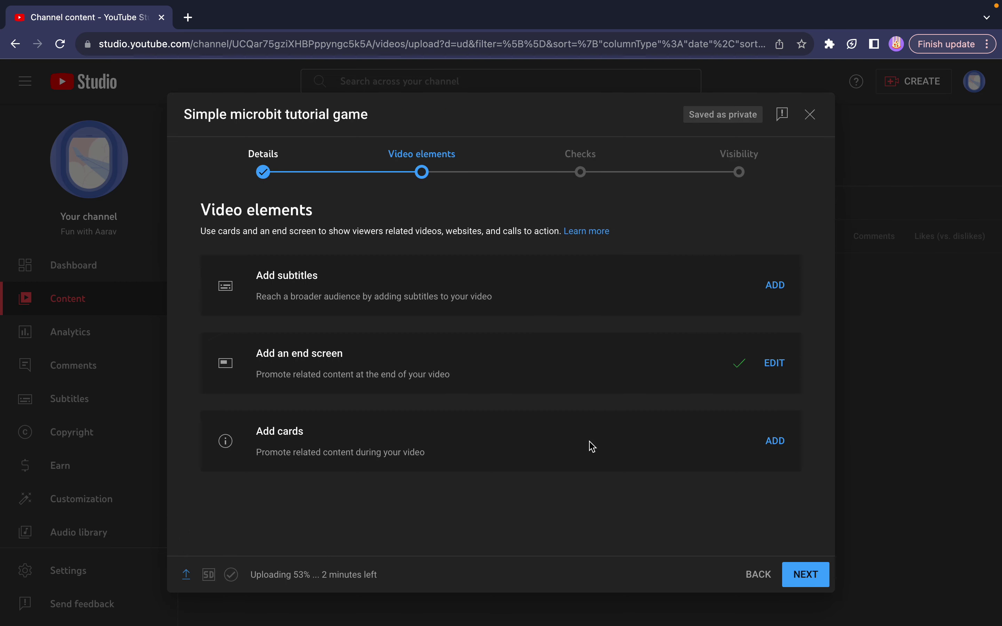
# Step: Continue past Video elements and Checks to the Visibility step
pyautogui.click(812, 588)
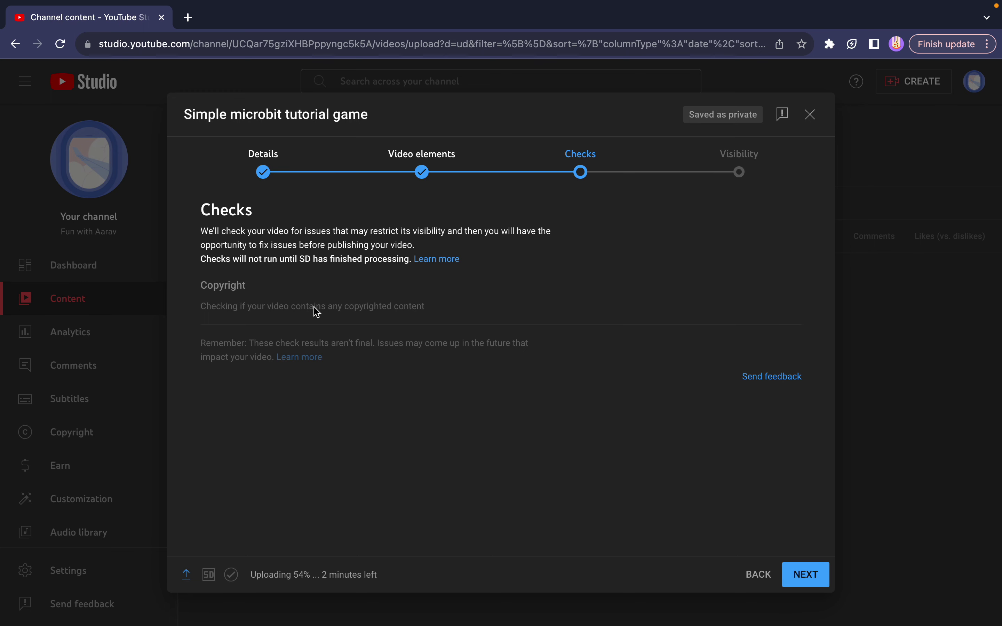
pyautogui.click(813, 574)
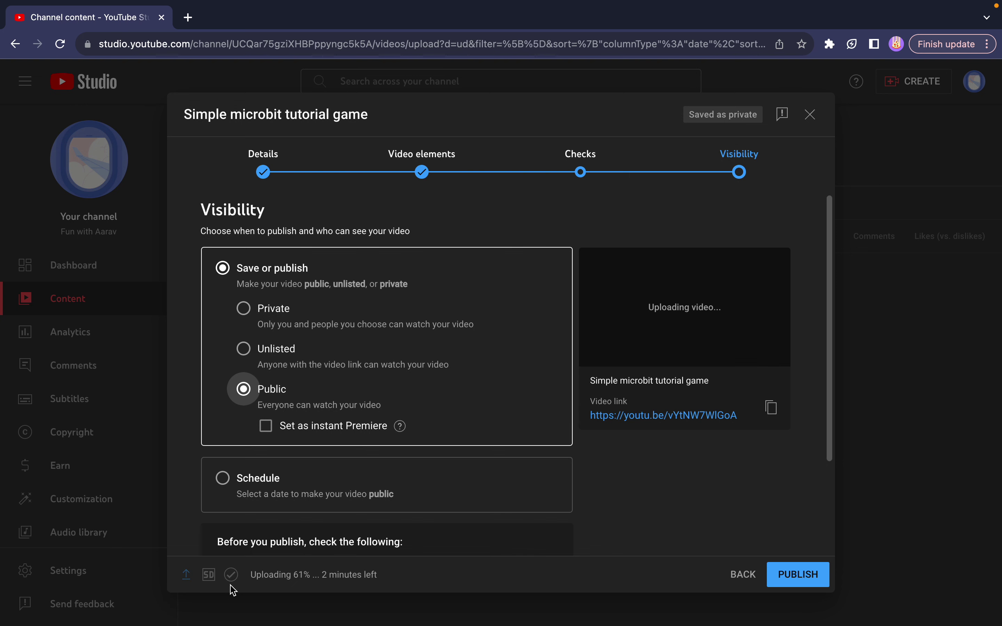
# Step: Choose Schedule and set the publish date to Oct 1, 2023
pyautogui.click(223, 478)
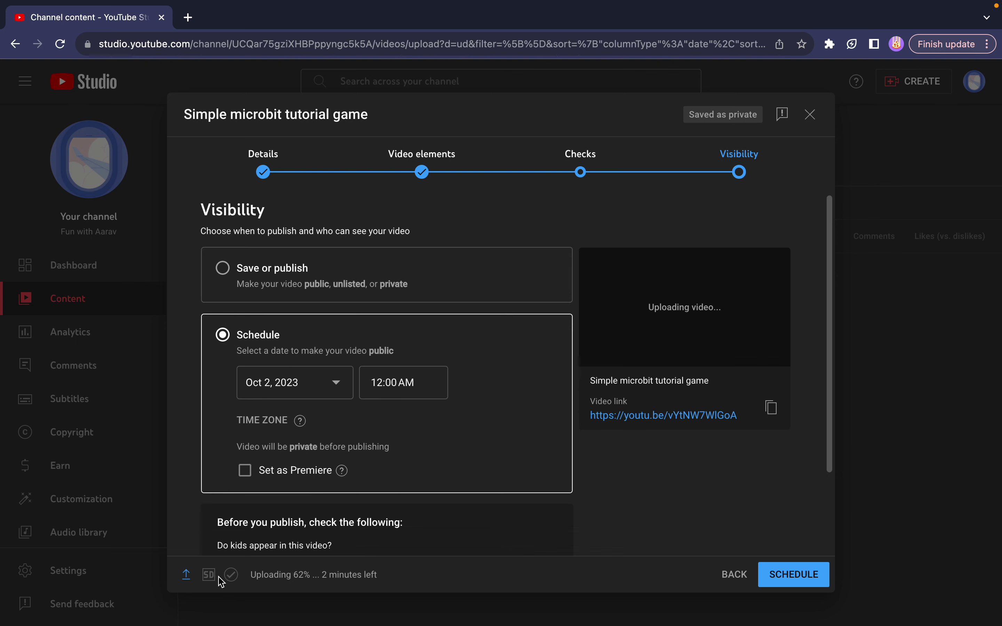
pyautogui.moveTo(191, 581)
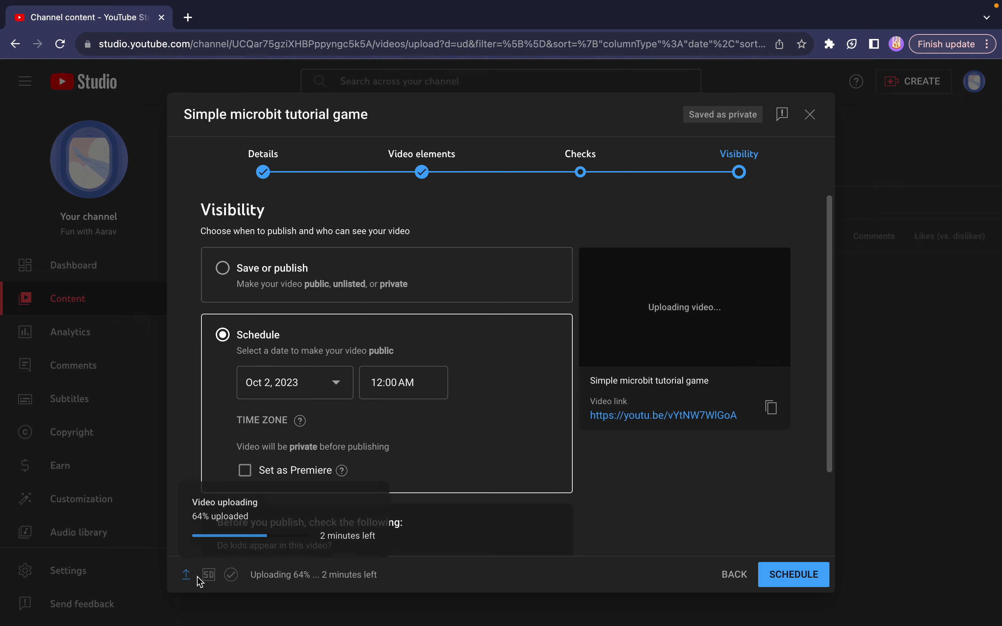
pyautogui.click(293, 400)
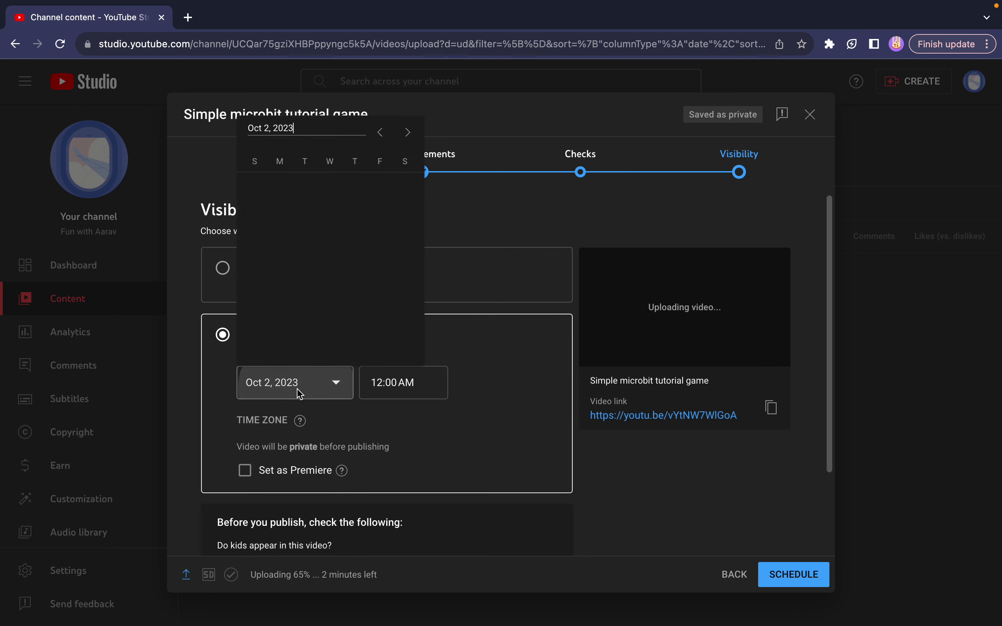
pyautogui.click(255, 208)
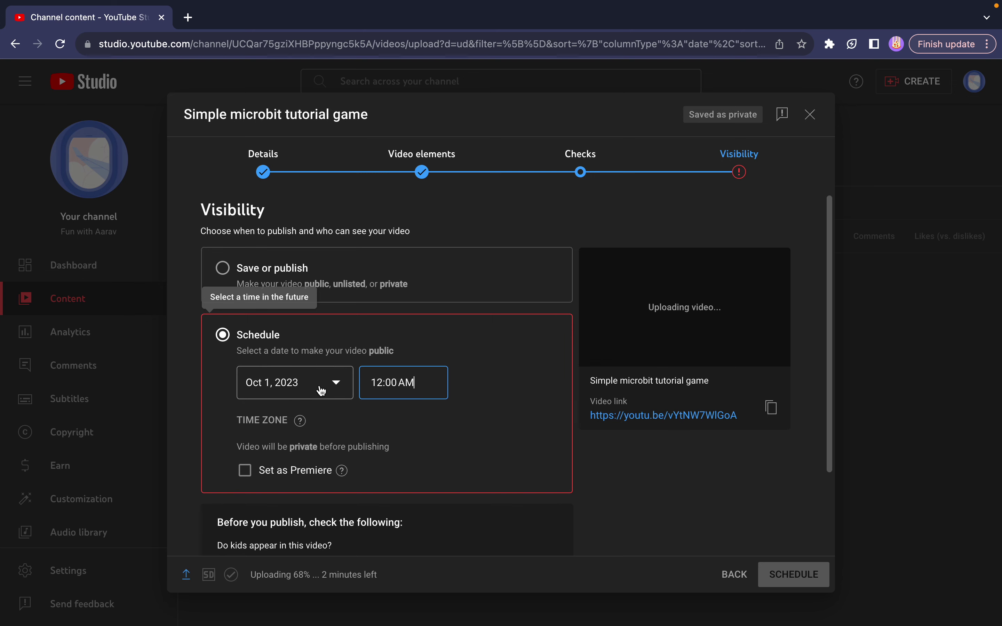
# Step: Set the publish time to 21:00 (9:00 PM) in the (GMT+0100) Local Time zone
pyautogui.moveTo(429, 383); pyautogui.dragTo(362, 386)
pyautogui.press('BackSpace')
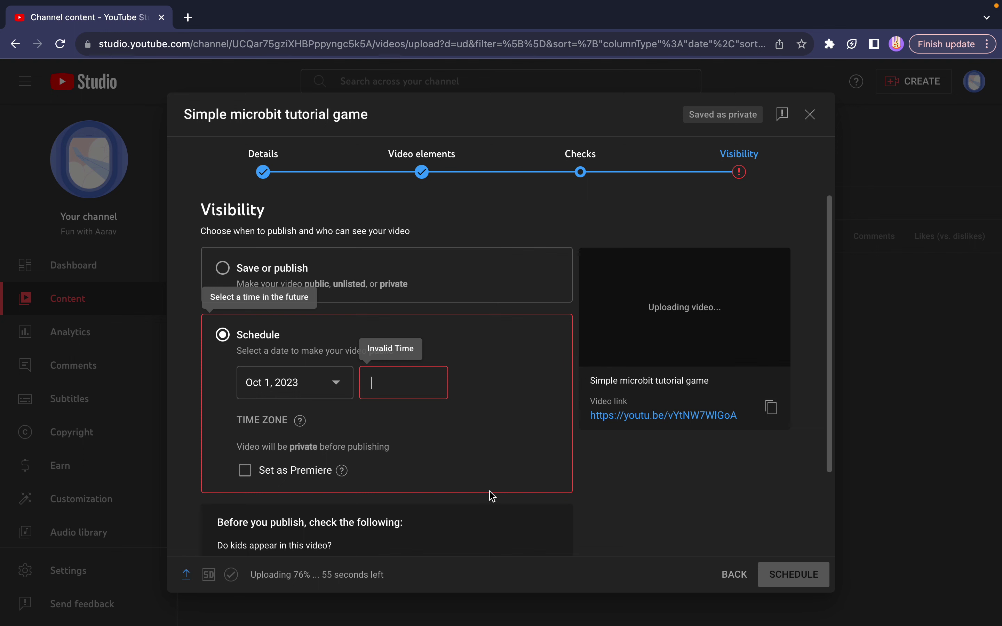
pyautogui.write('21:00')
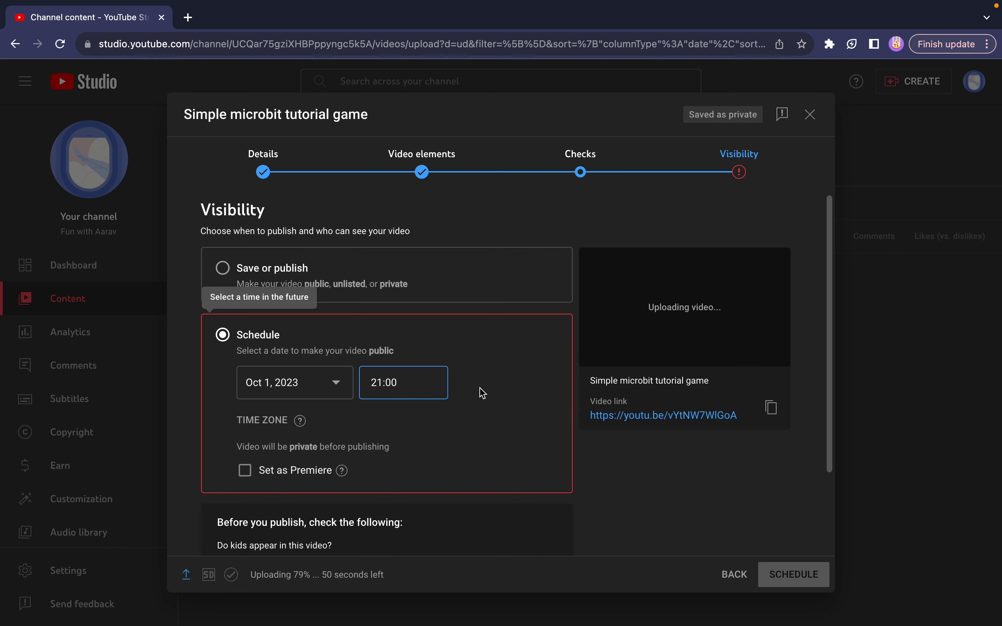
pyautogui.click(256, 428)
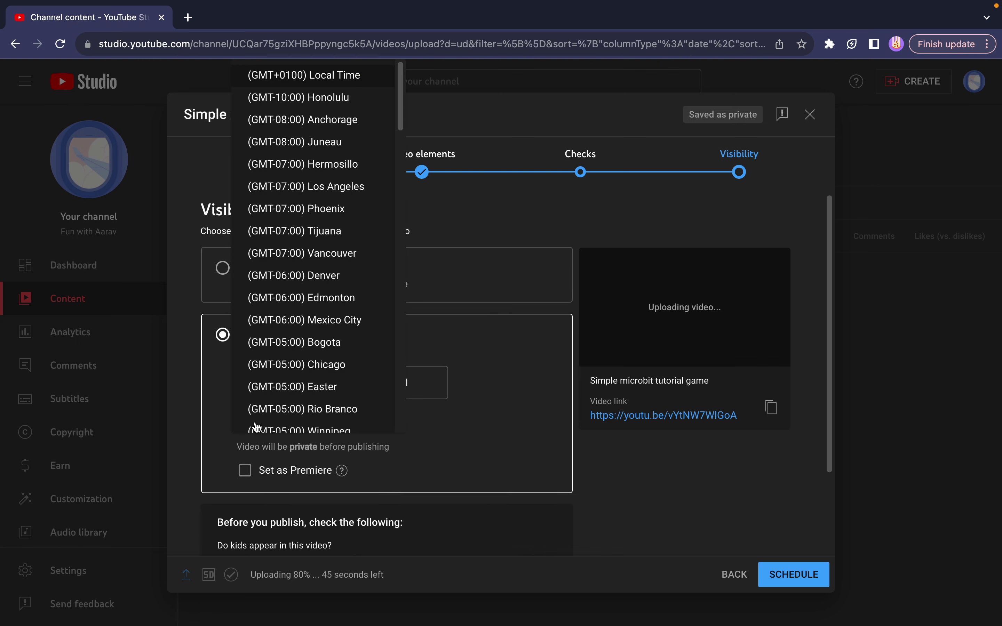
pyautogui.click(499, 346)
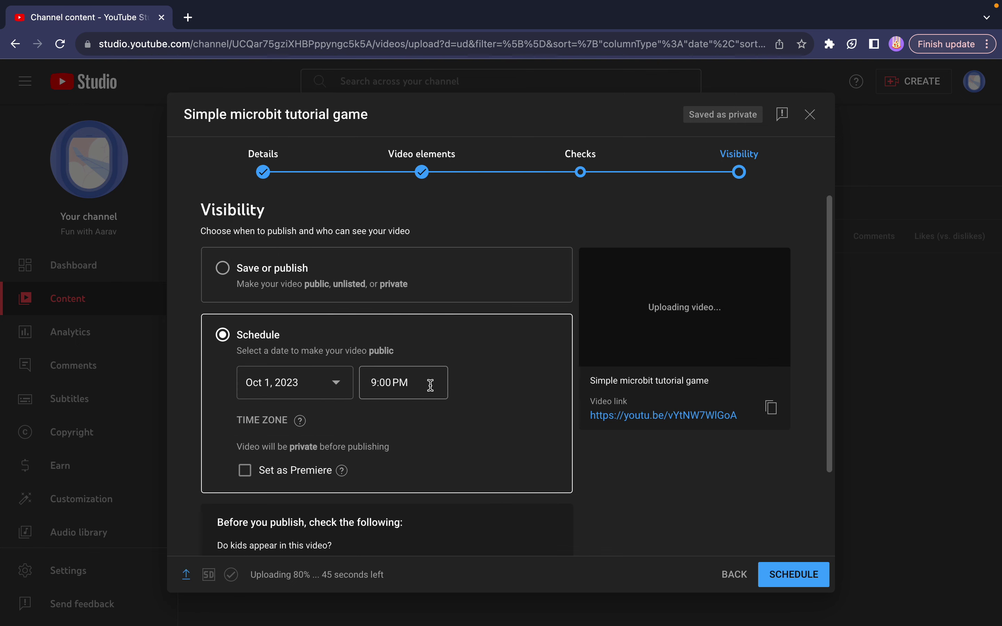
pyautogui.click(254, 419)
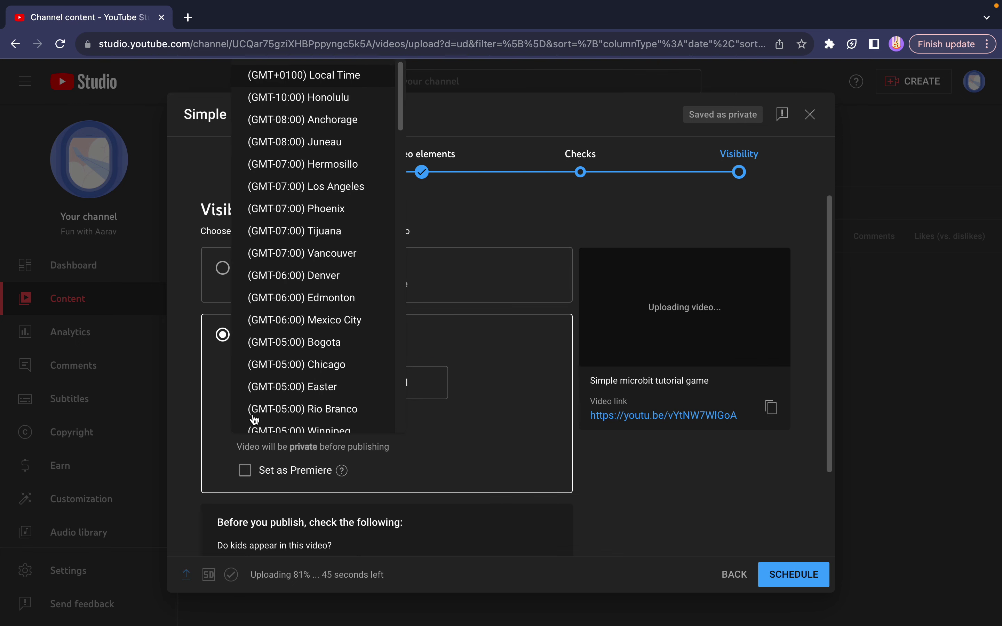
pyautogui.click(315, 80)
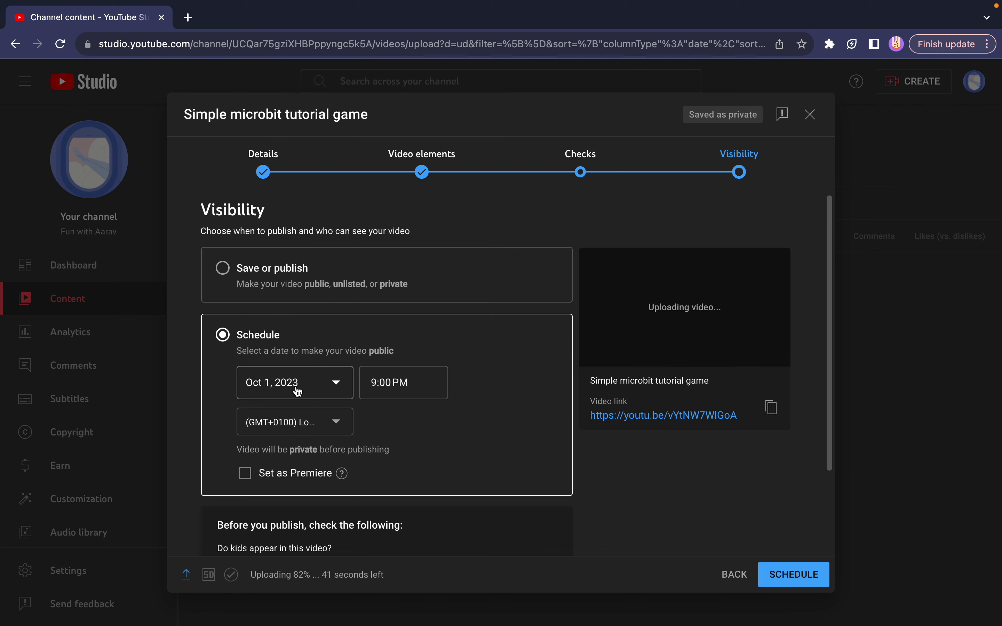
pyautogui.click(323, 433)
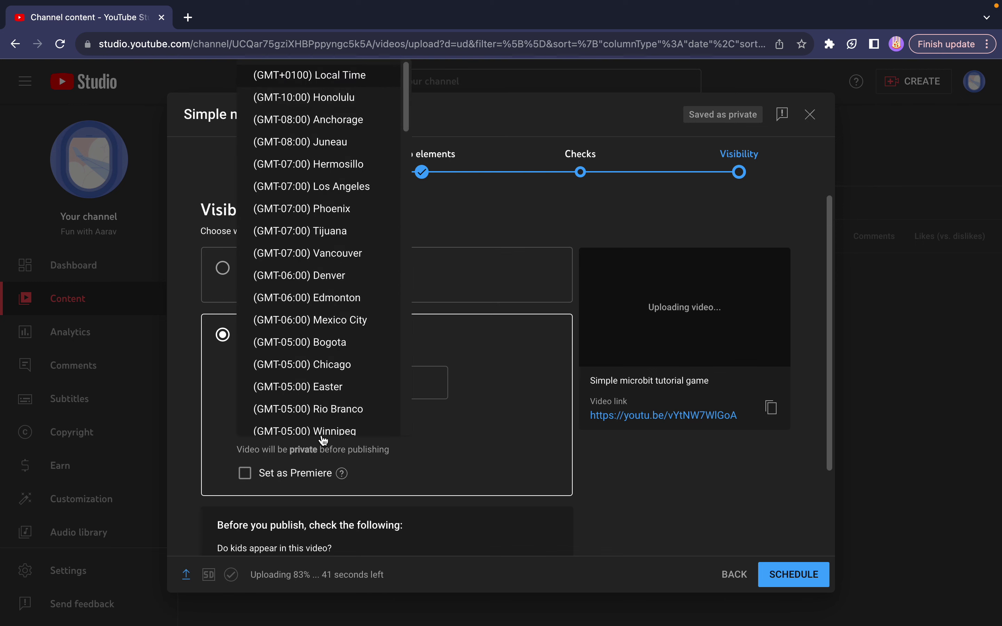
pyautogui.click(509, 432)
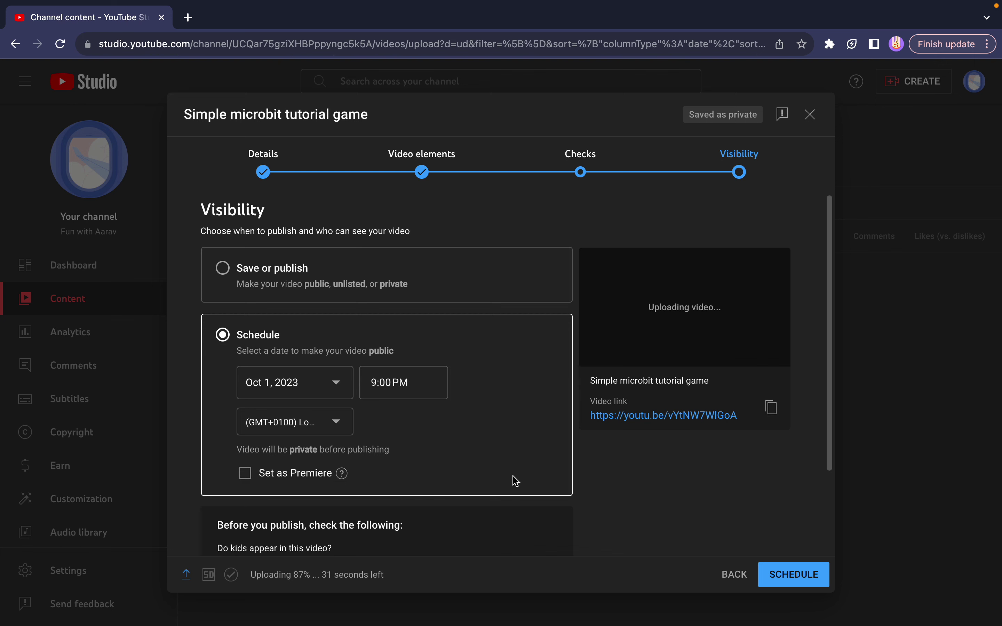
pyautogui.scroll(-2, 334, 464)
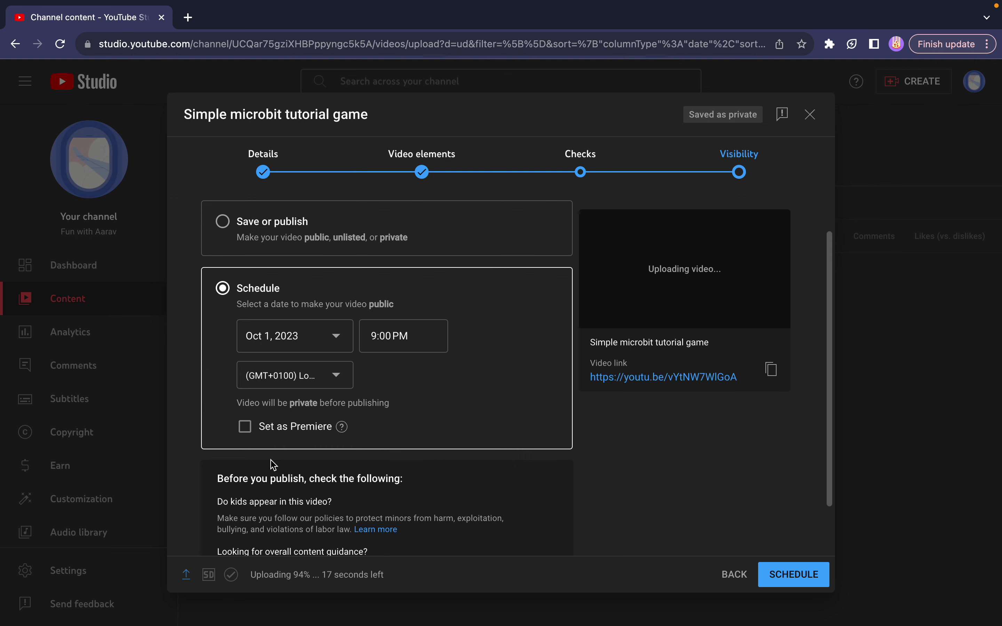
pyautogui.scroll(-2, 273, 464)
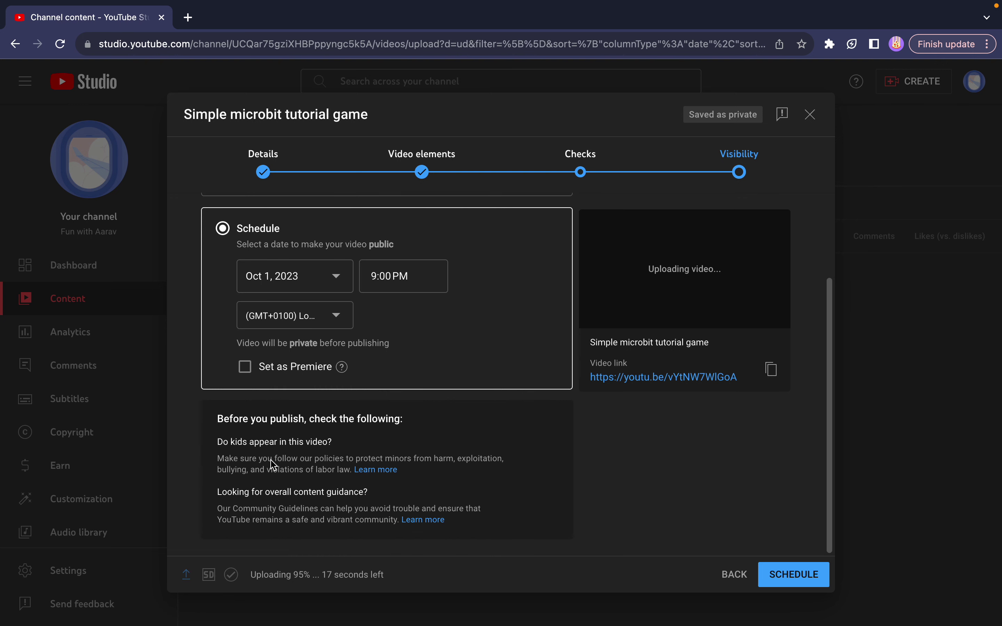
pyautogui.click(607, 161)
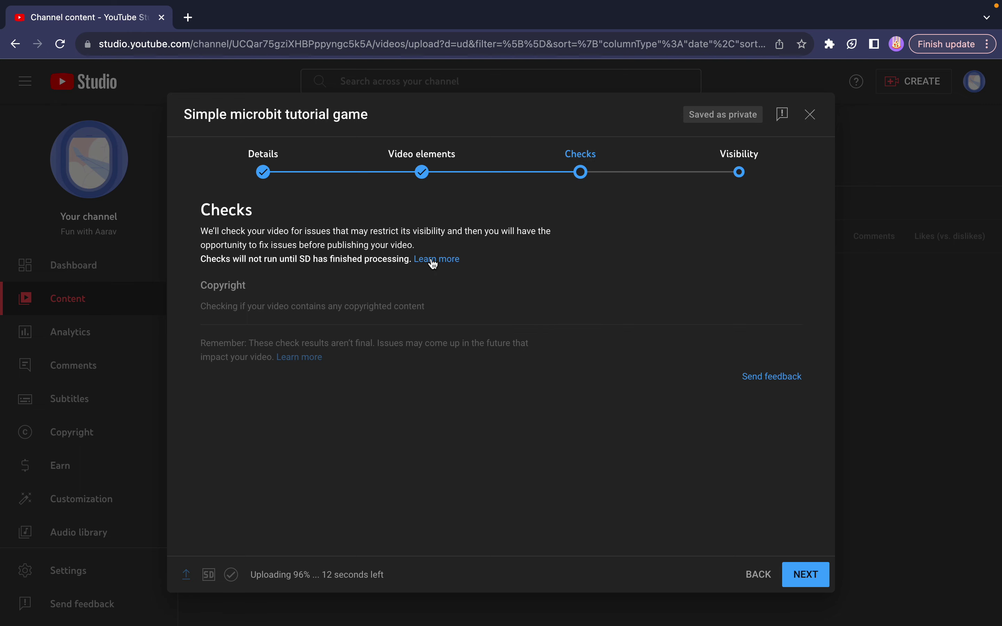
pyautogui.click(420, 153)
pyautogui.click(281, 193)
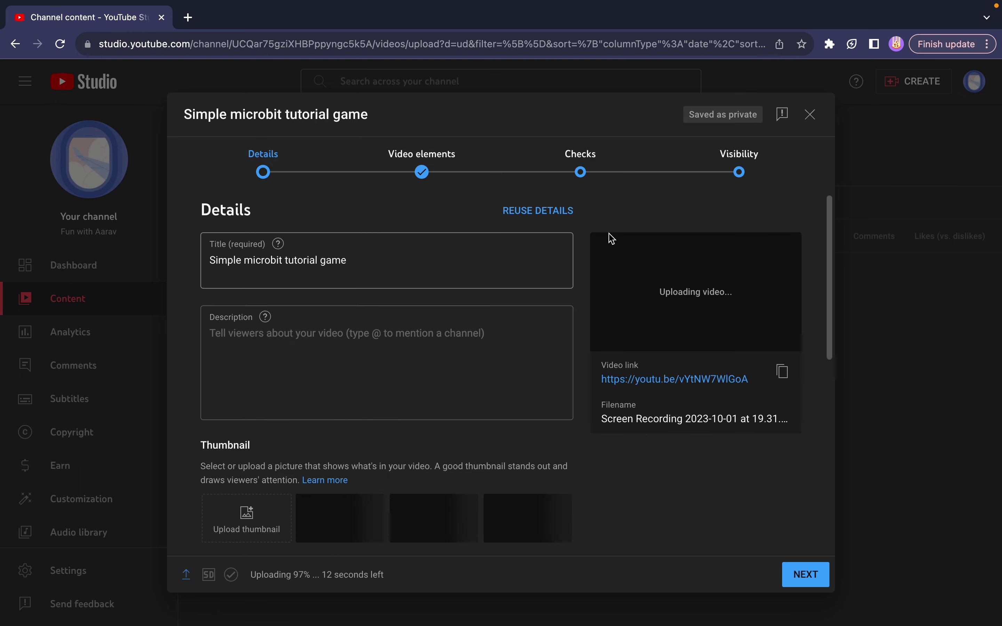
pyautogui.click(762, 169)
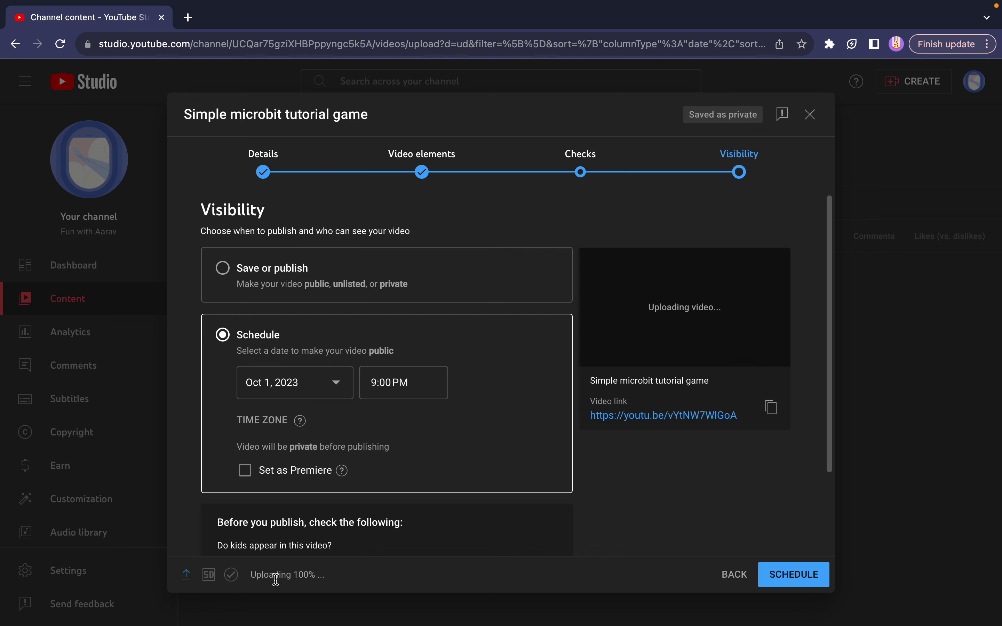
pyautogui.moveTo(251, 576); pyautogui.dragTo(599, 580)
pyautogui.click(599, 579)
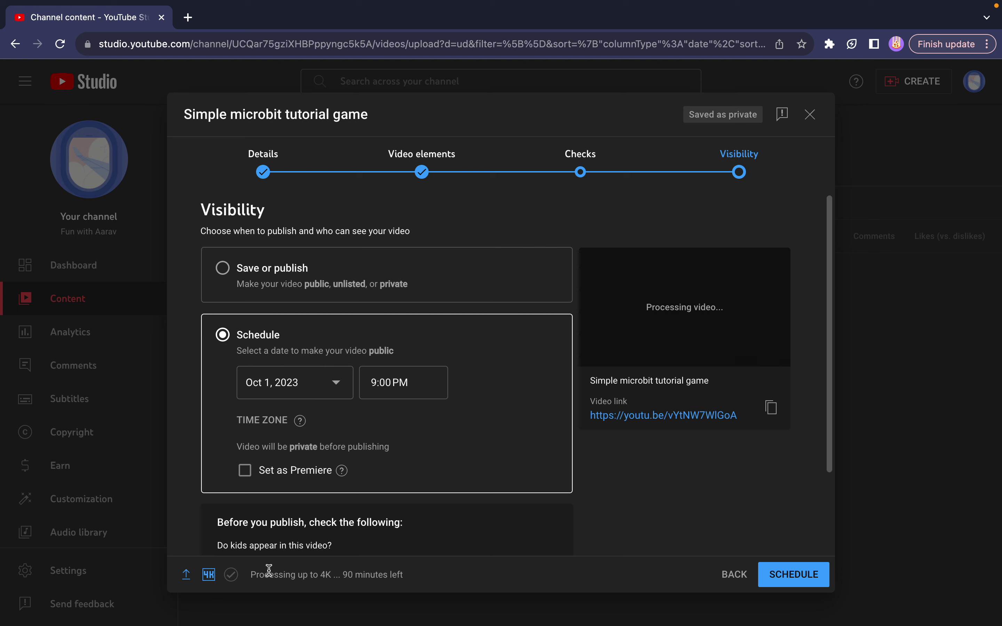
# Step: Confirm the schedule and close the processing dialog to return to Channel content
pyautogui.moveTo(215, 580)
pyautogui.click(772, 584)
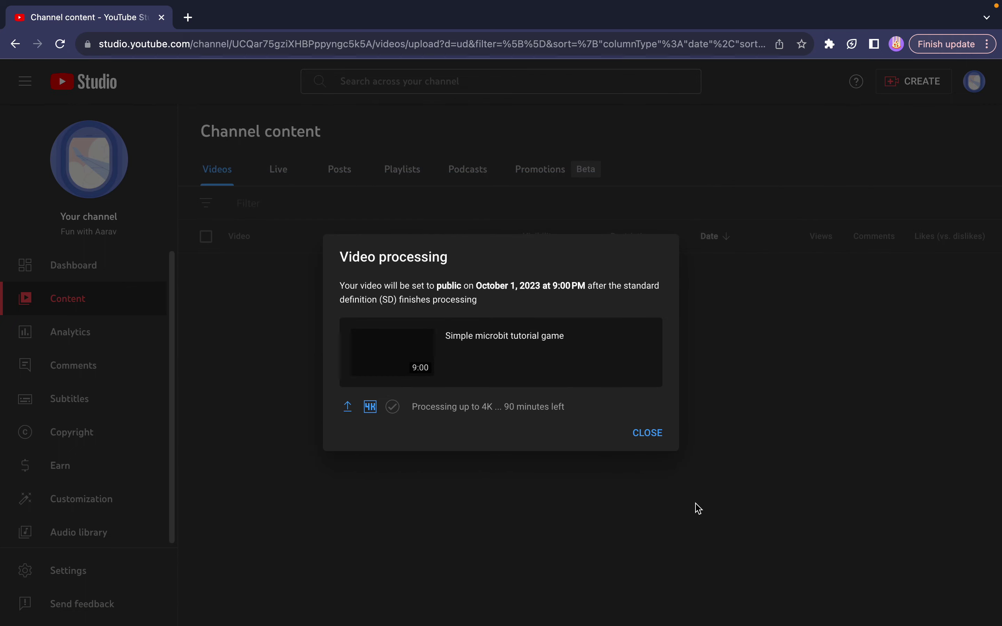
pyautogui.click(646, 435)
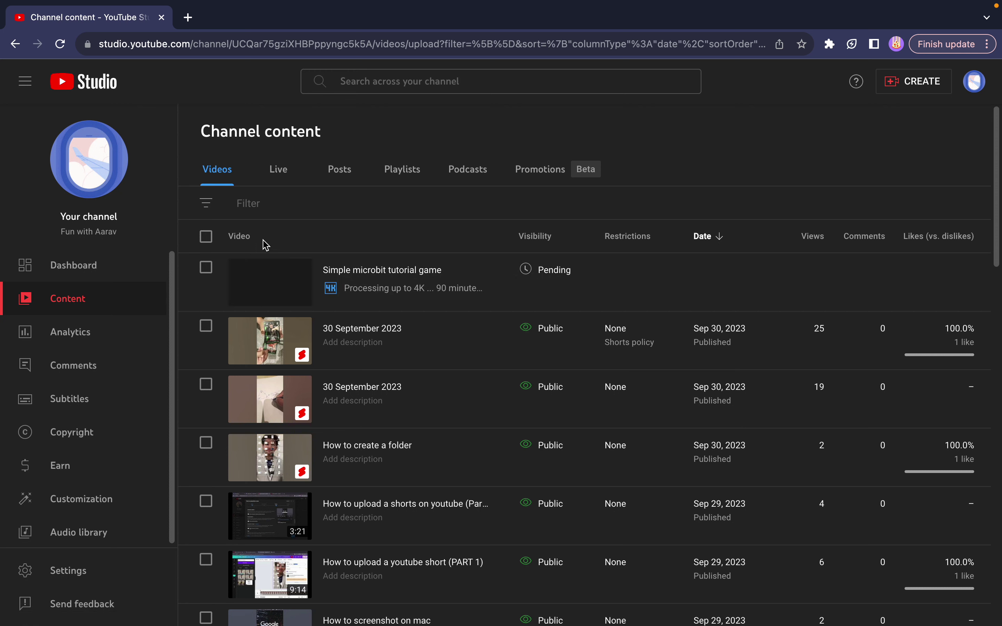
pyautogui.moveTo(668, 5)
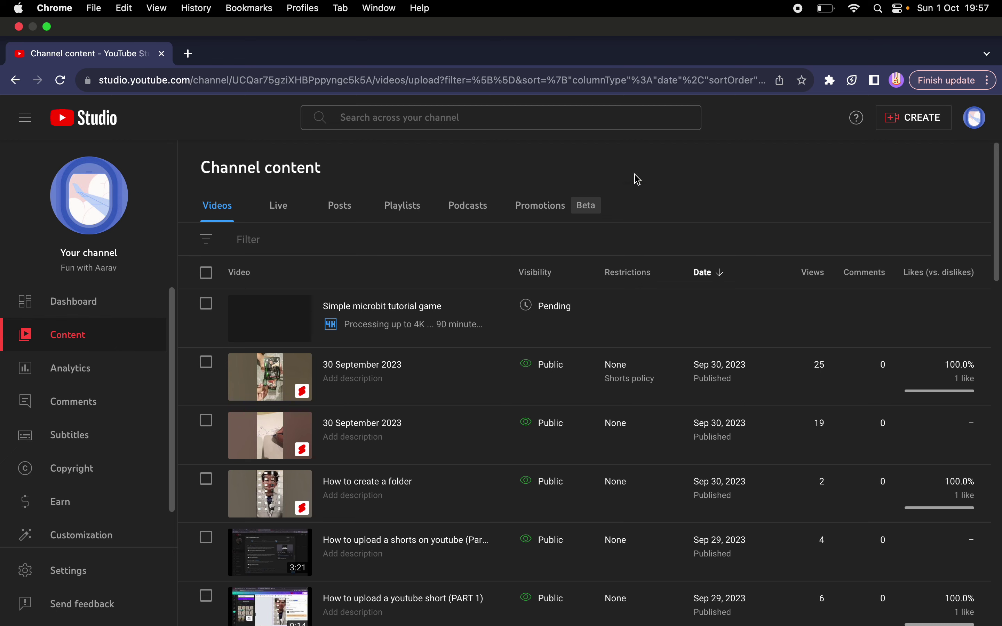